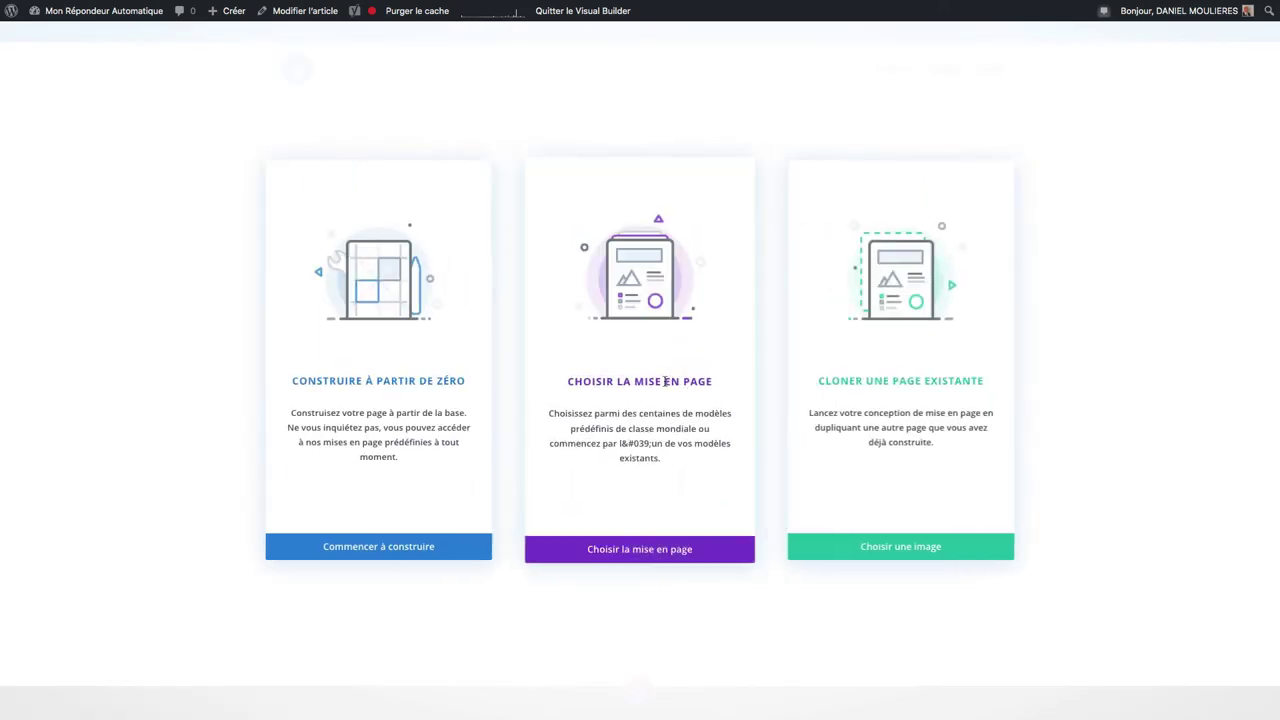
# - Start building from scratch with a two-thirds/one-third column row and insert a Texte module in the wider column
pyautogui.click(423, 398)
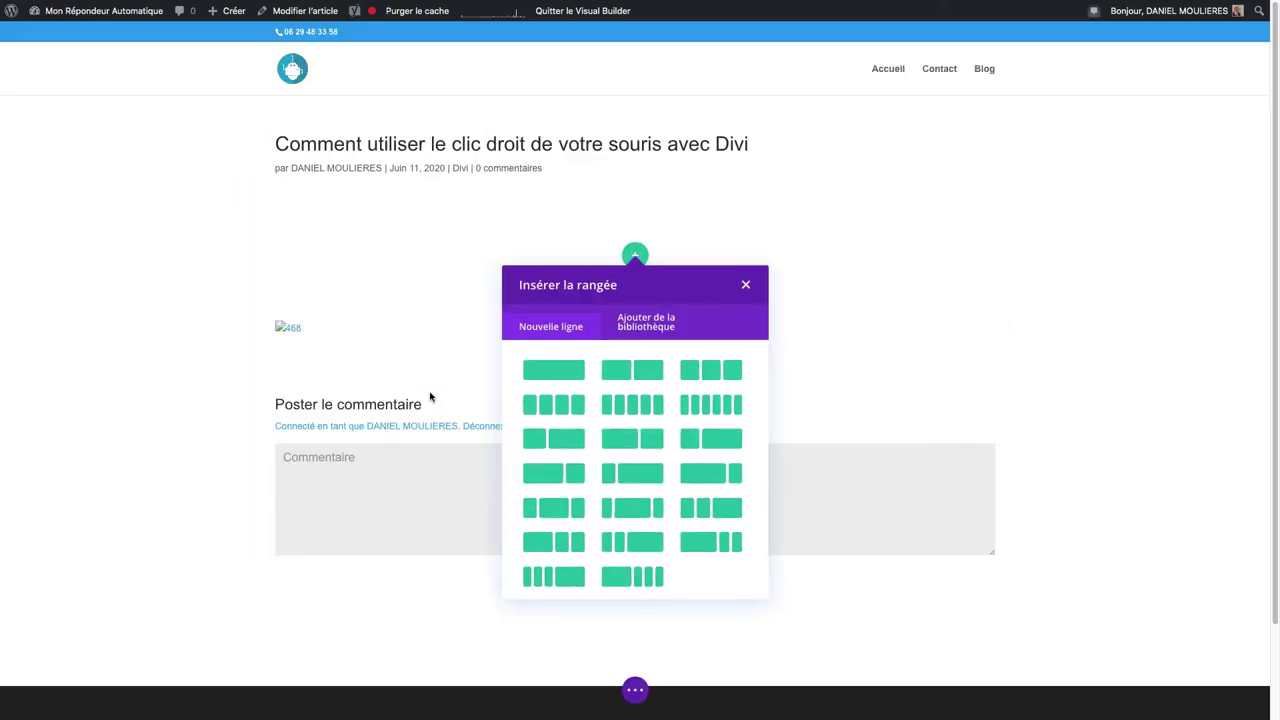
pyautogui.click(568, 474)
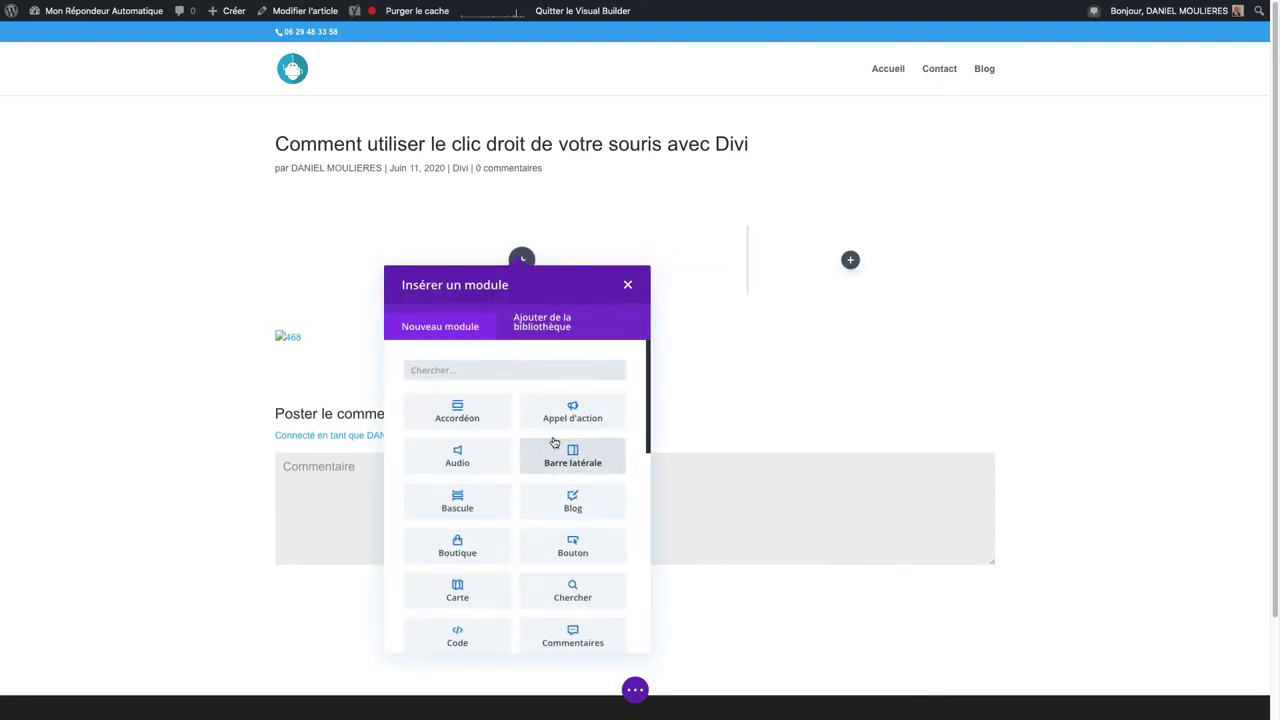
pyautogui.click(500, 371)
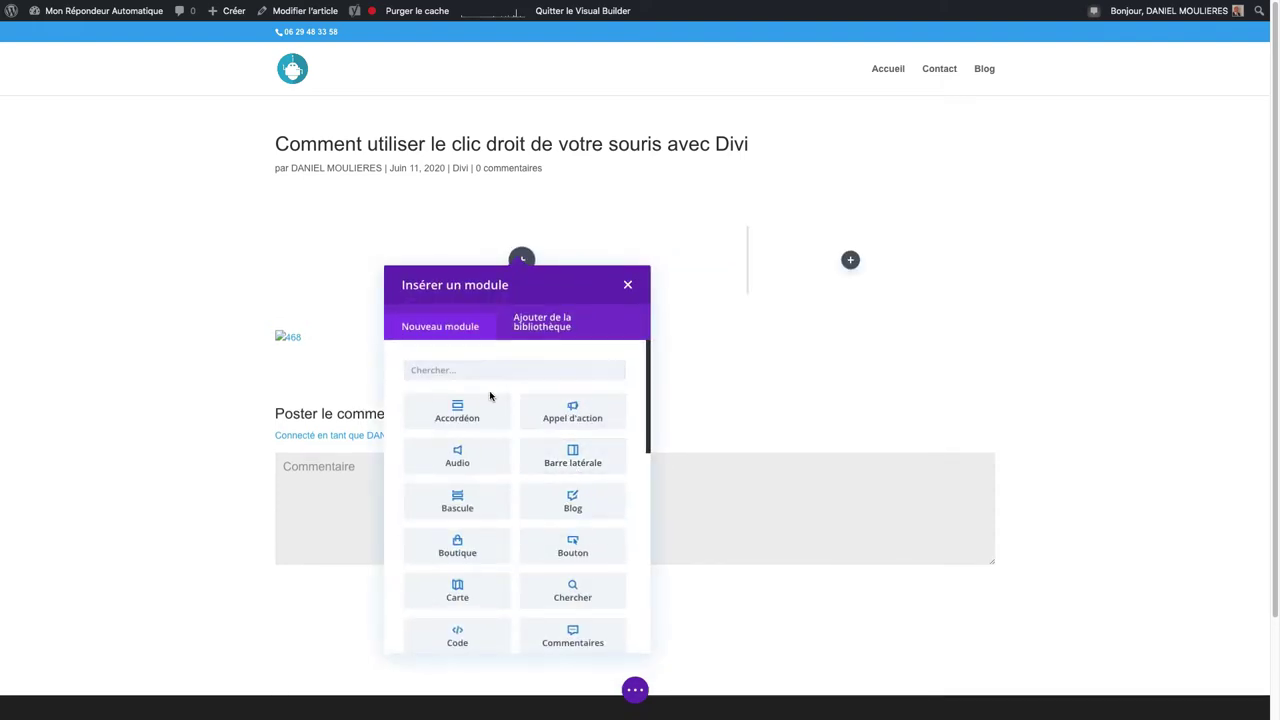
pyautogui.click(489, 375)
pyautogui.click(471, 398)
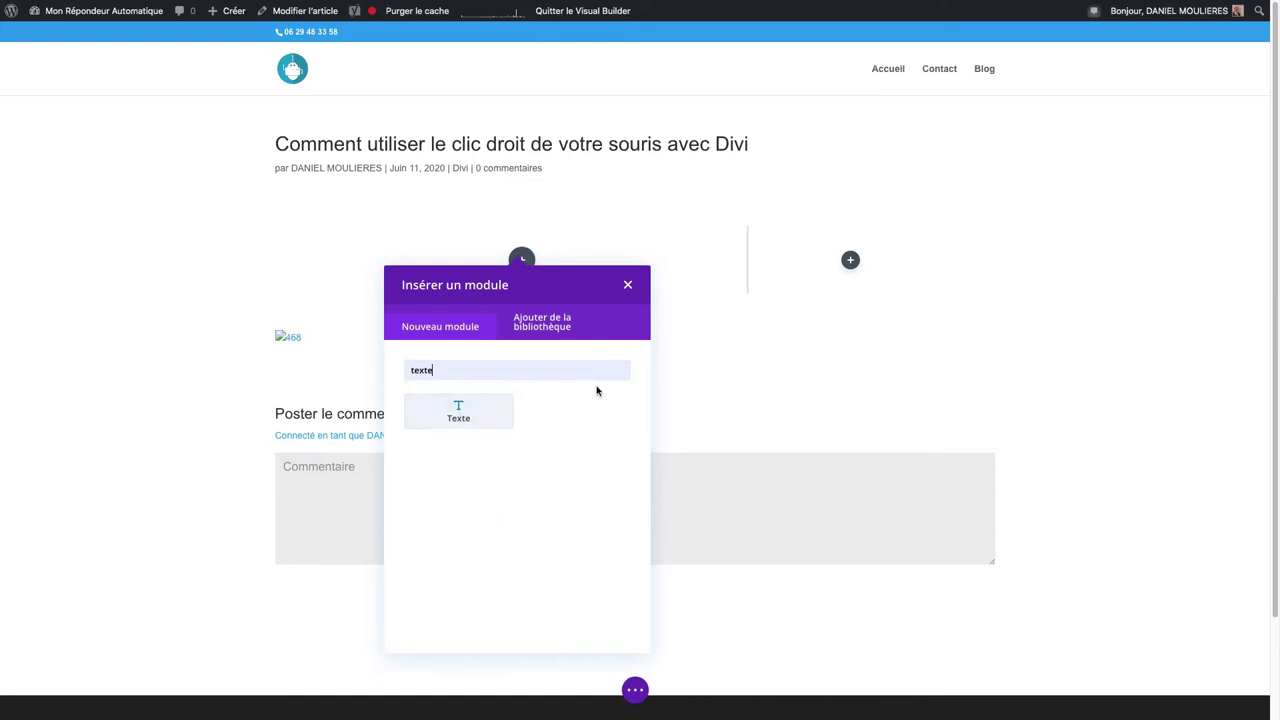
pyautogui.click(480, 417)
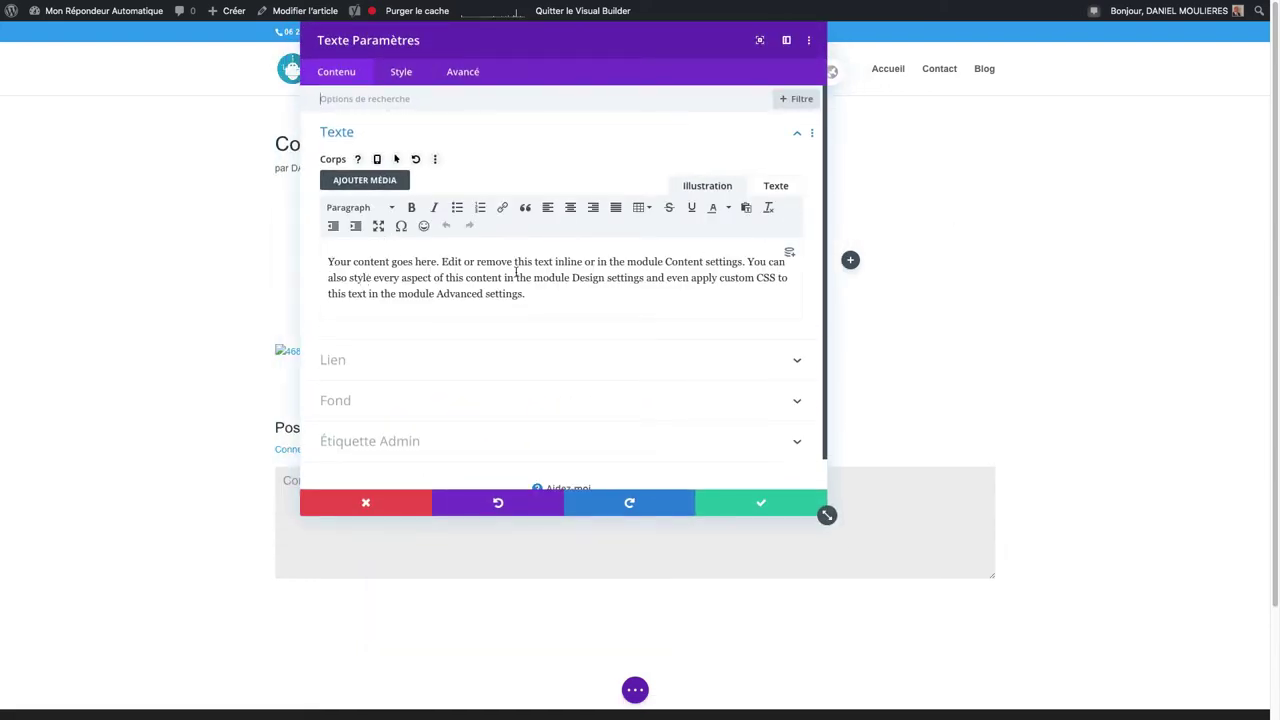
# - Cut the text module's body down to its first sentence, "Your content goes here."
pyautogui.click(441, 262)
pyautogui.press('Return')
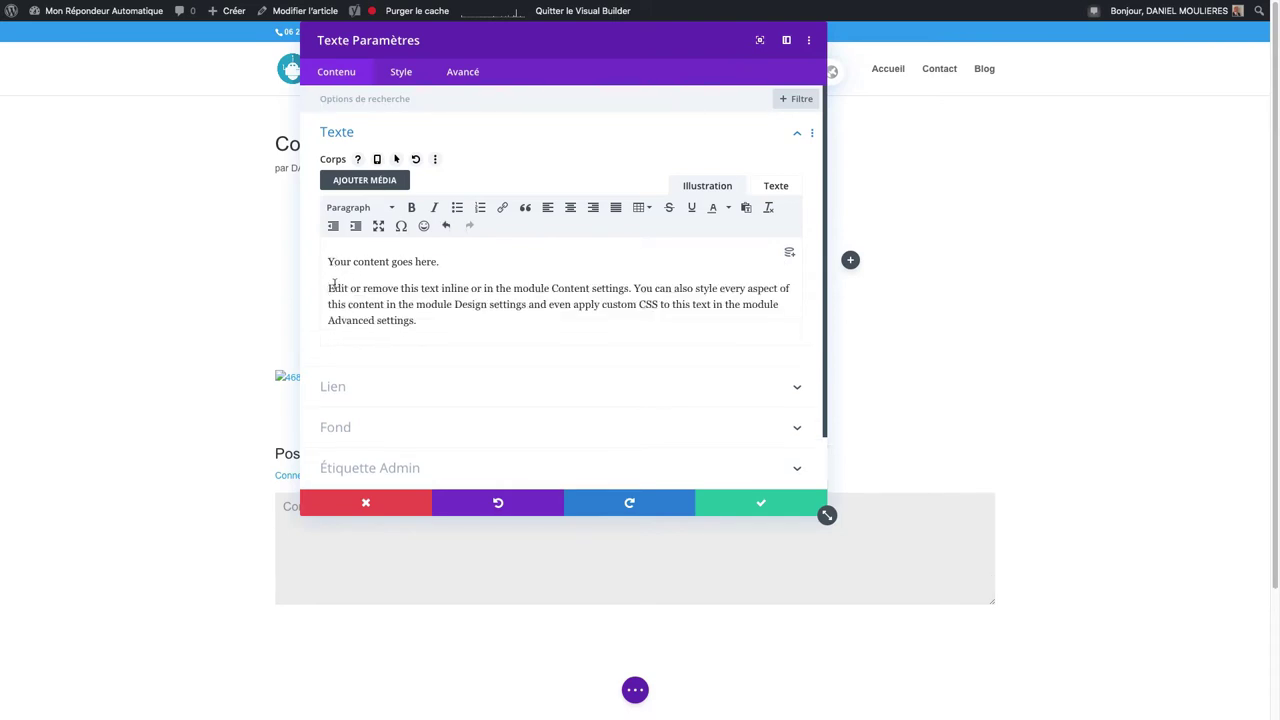
pyautogui.moveTo(328, 289); pyautogui.dragTo(478, 319)
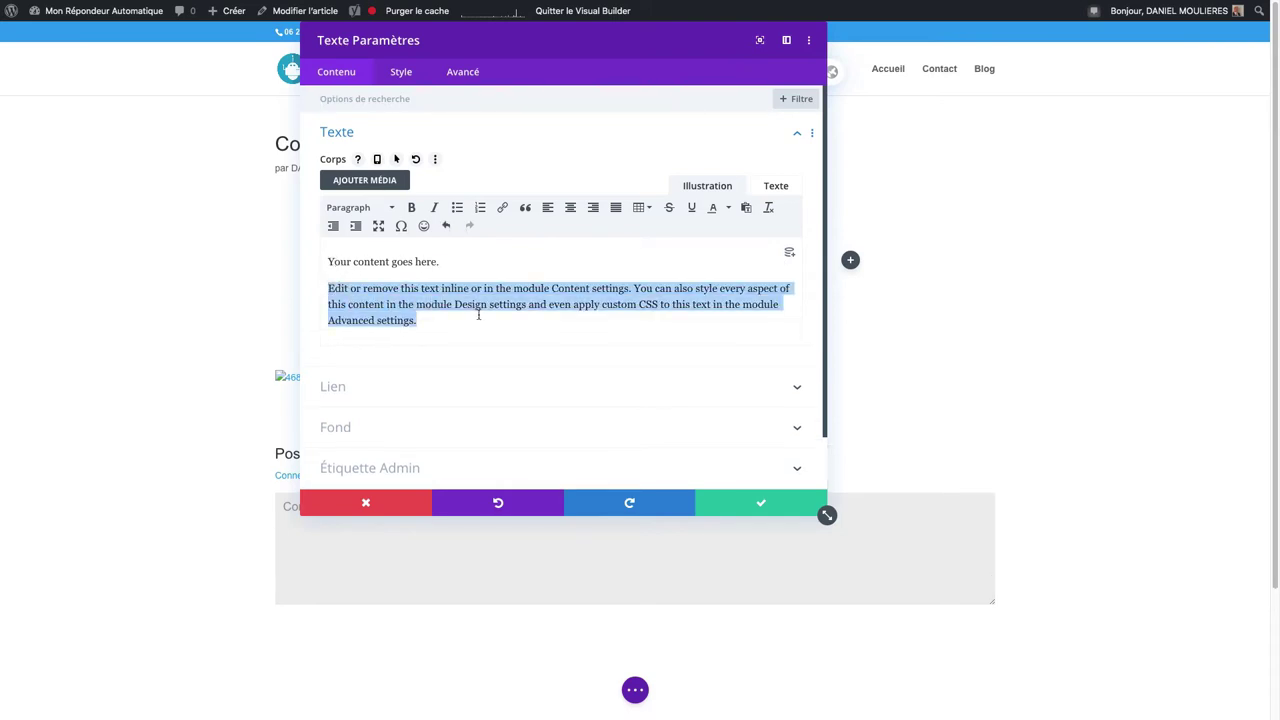
pyautogui.press('BackSpace')
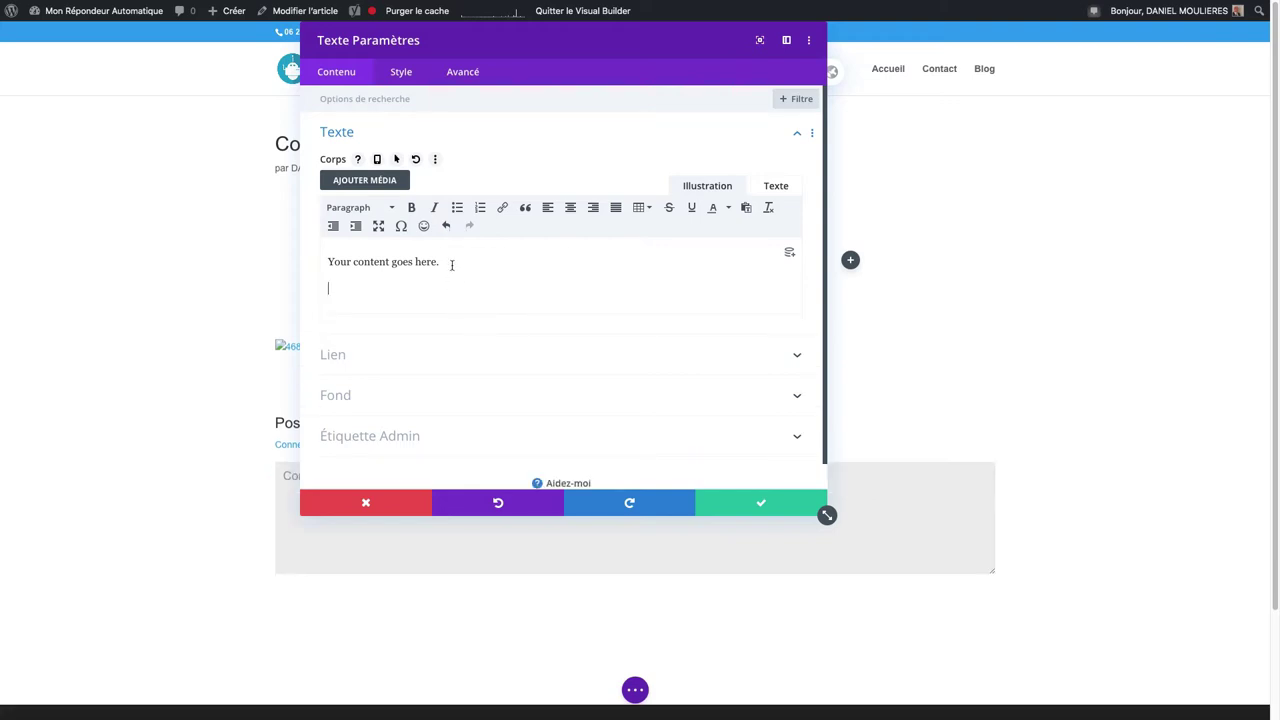
pyautogui.press('BackSpace')
# - Format the sentence "Your content goes here." as Heading 2
pyautogui.moveTo(456, 262); pyautogui.dragTo(328, 262)
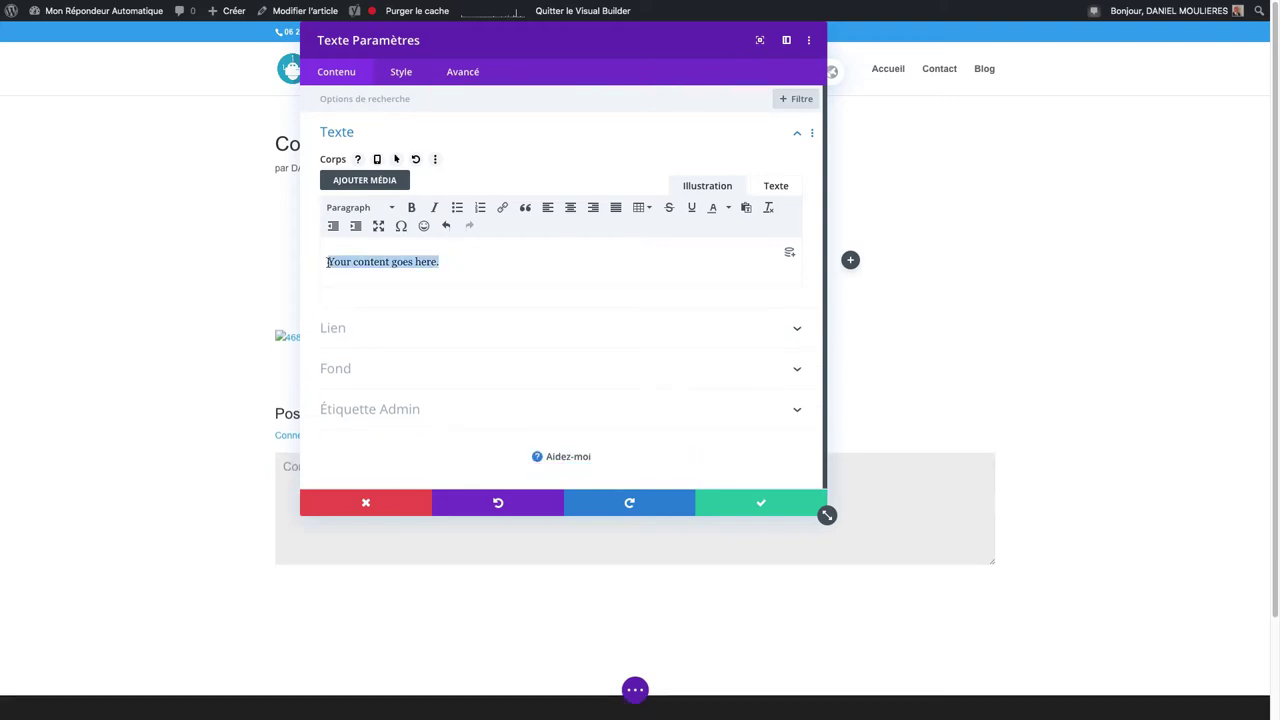
pyautogui.click(364, 212)
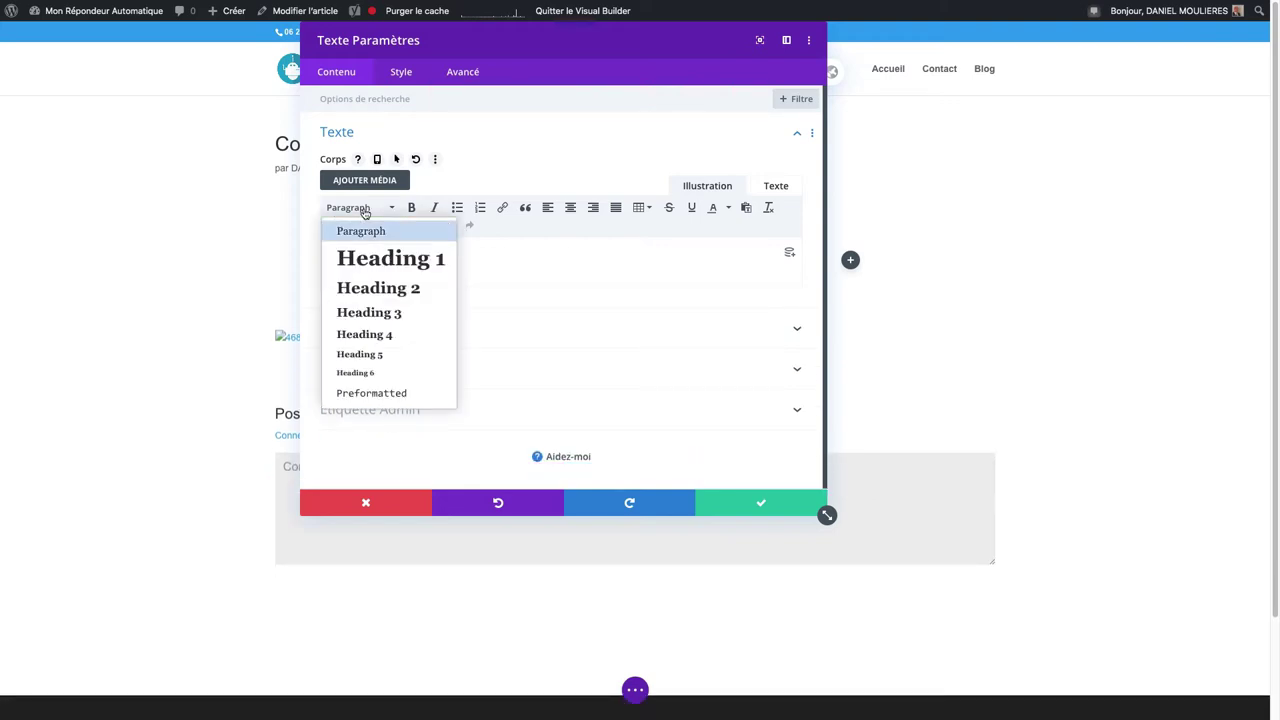
pyautogui.click(408, 290)
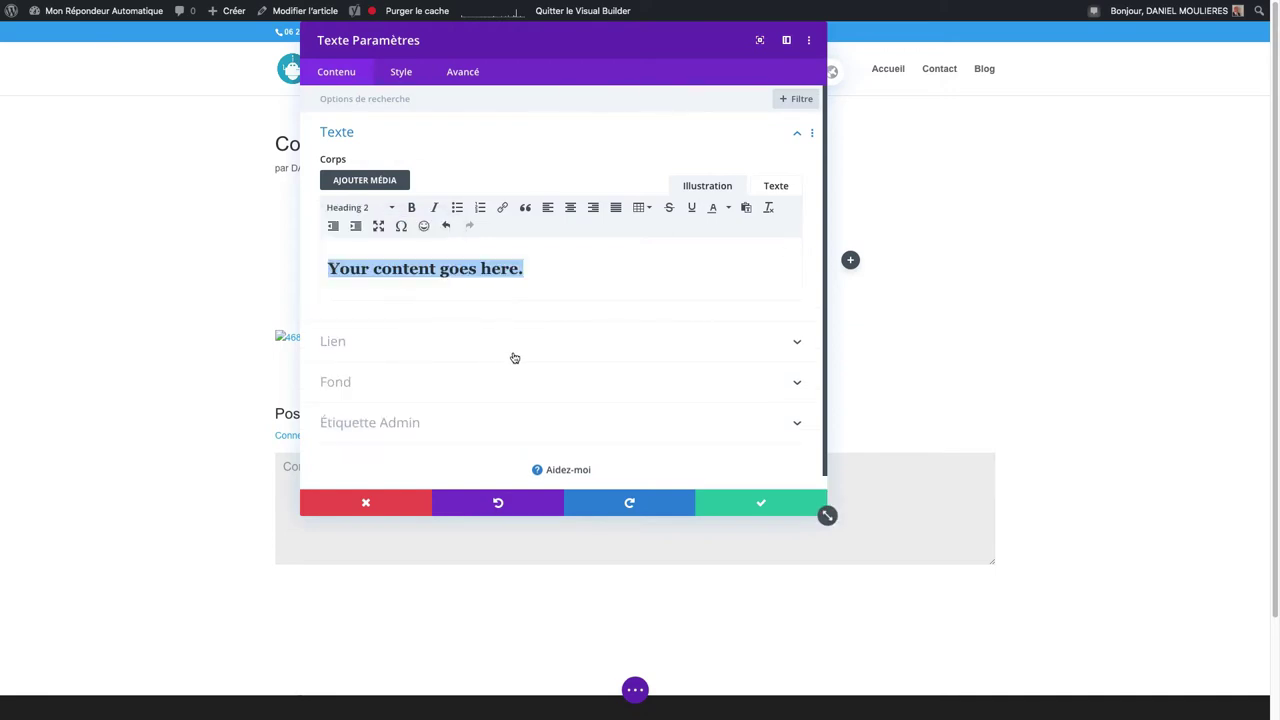
# - Give the text module a red #e02b20 background colour and save its settings
pyautogui.click(422, 380)
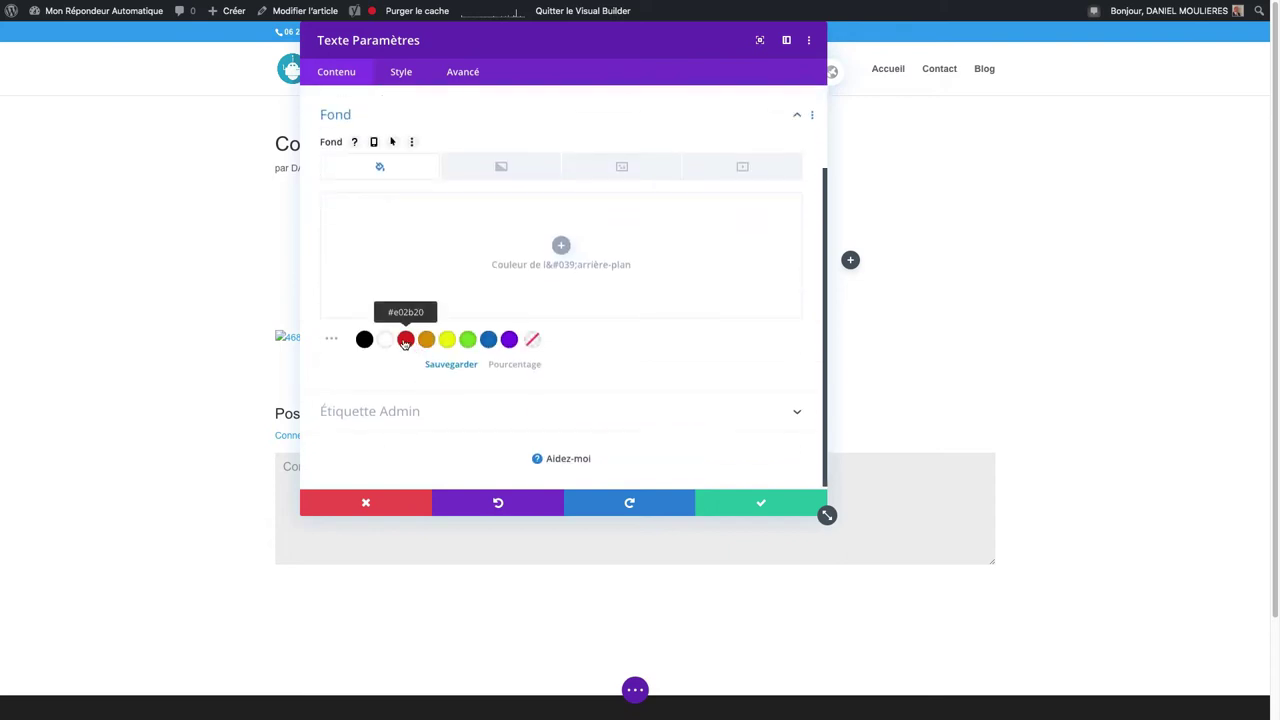
pyautogui.click(405, 341)
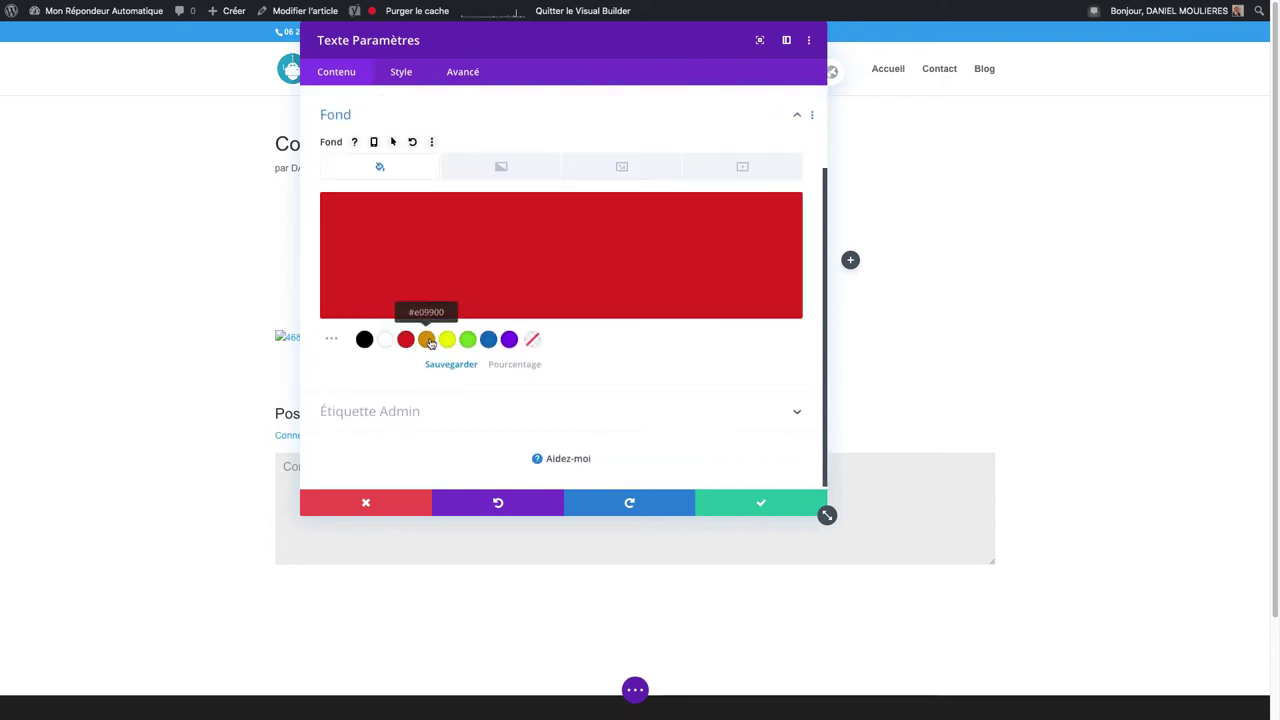
pyautogui.click(758, 502)
# - In the text module's heading style, set the H2 text colour to white and centre its alignment
pyautogui.moveTo(423, 244)
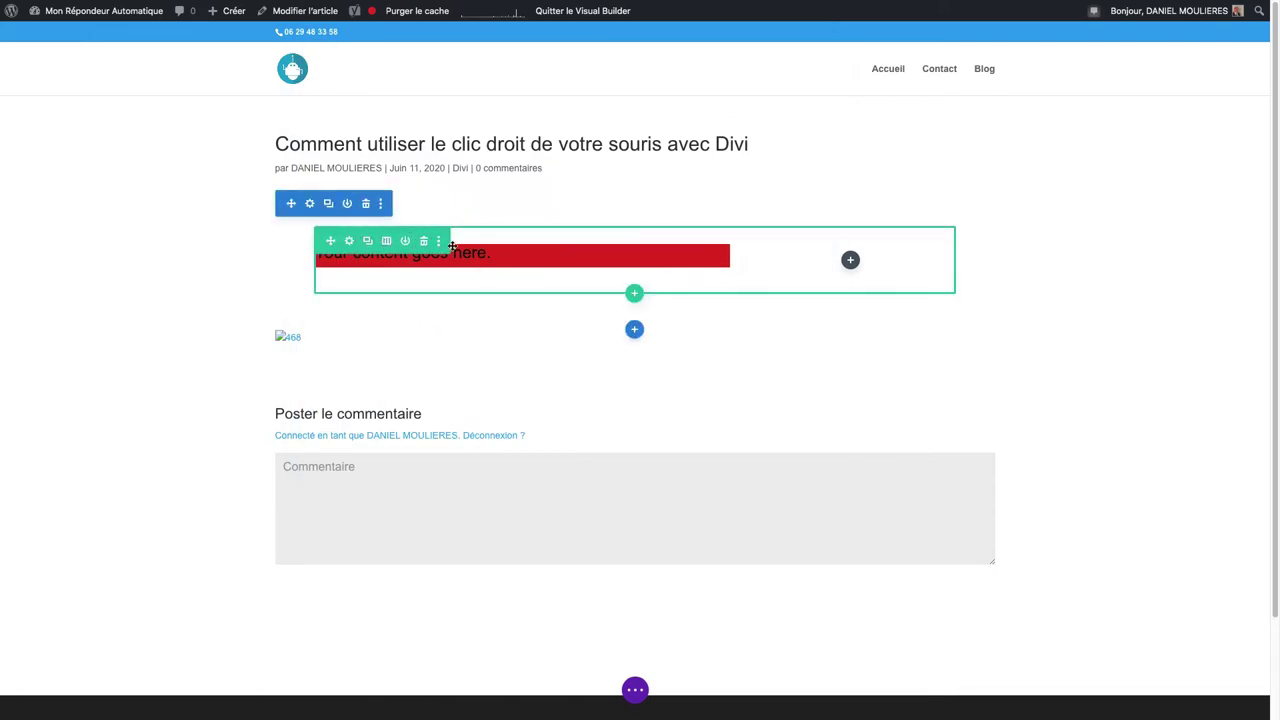
pyautogui.click(500, 279)
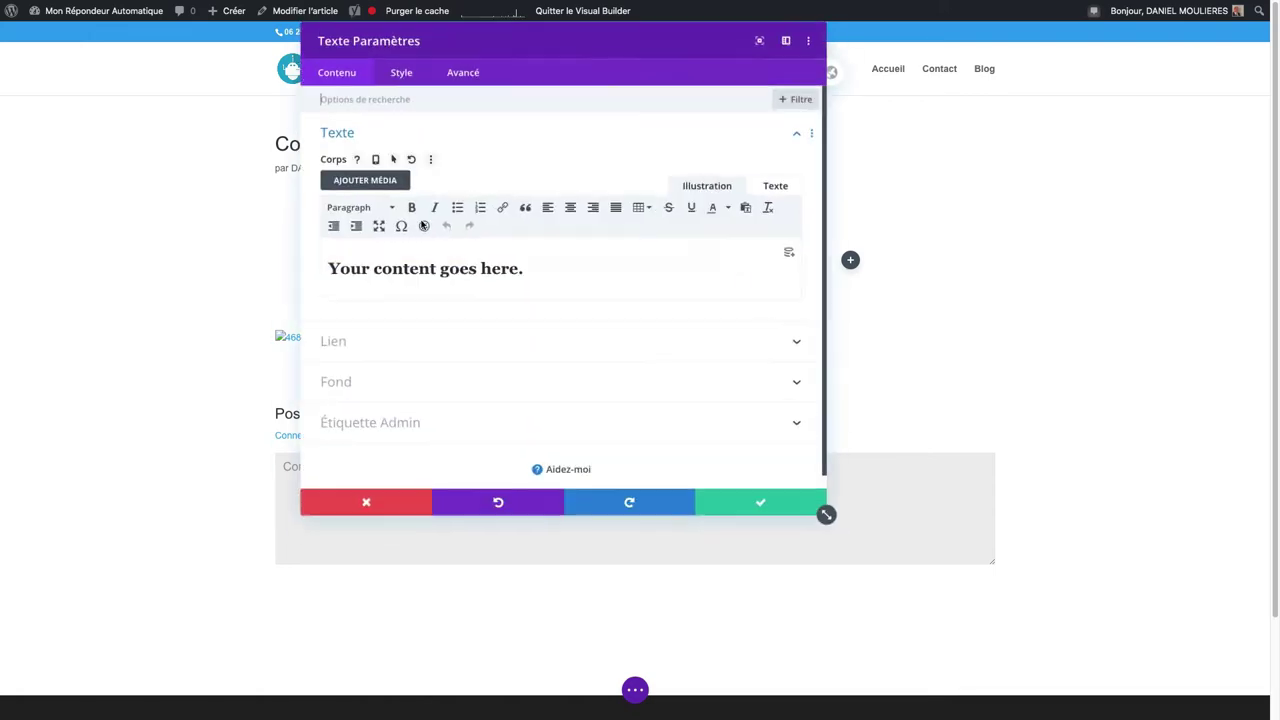
pyautogui.click(401, 74)
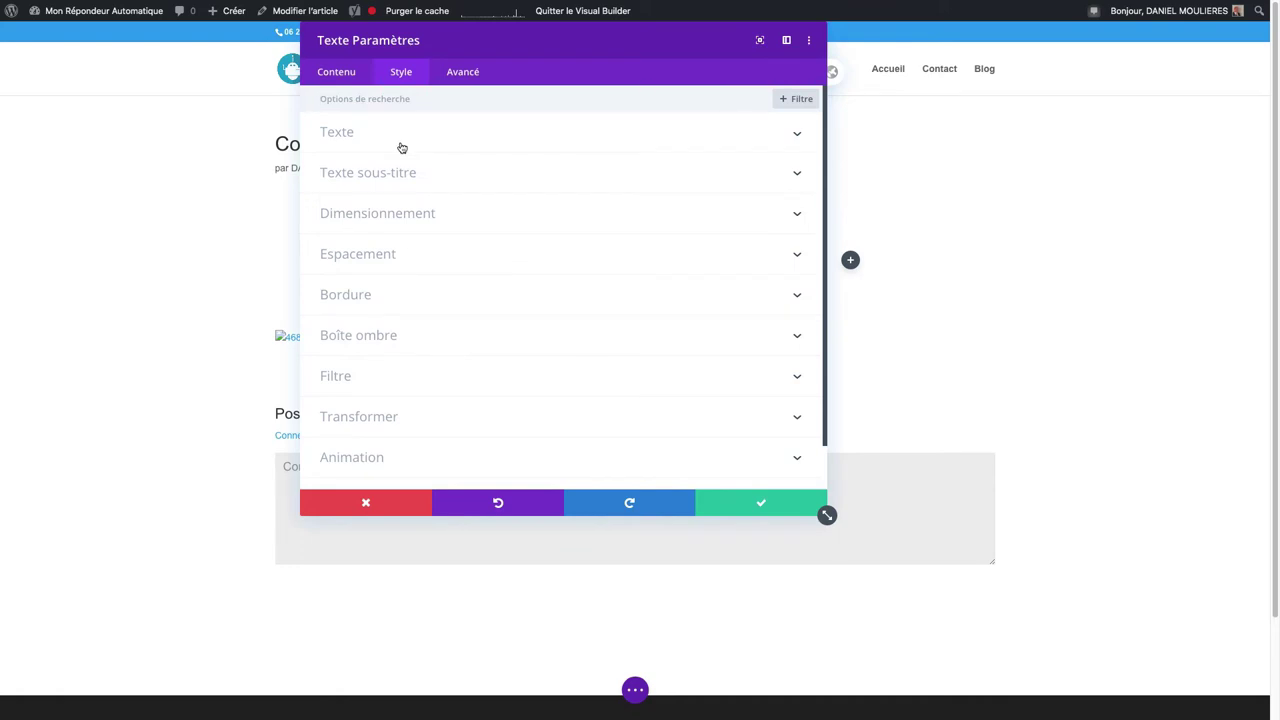
pyautogui.click(403, 175)
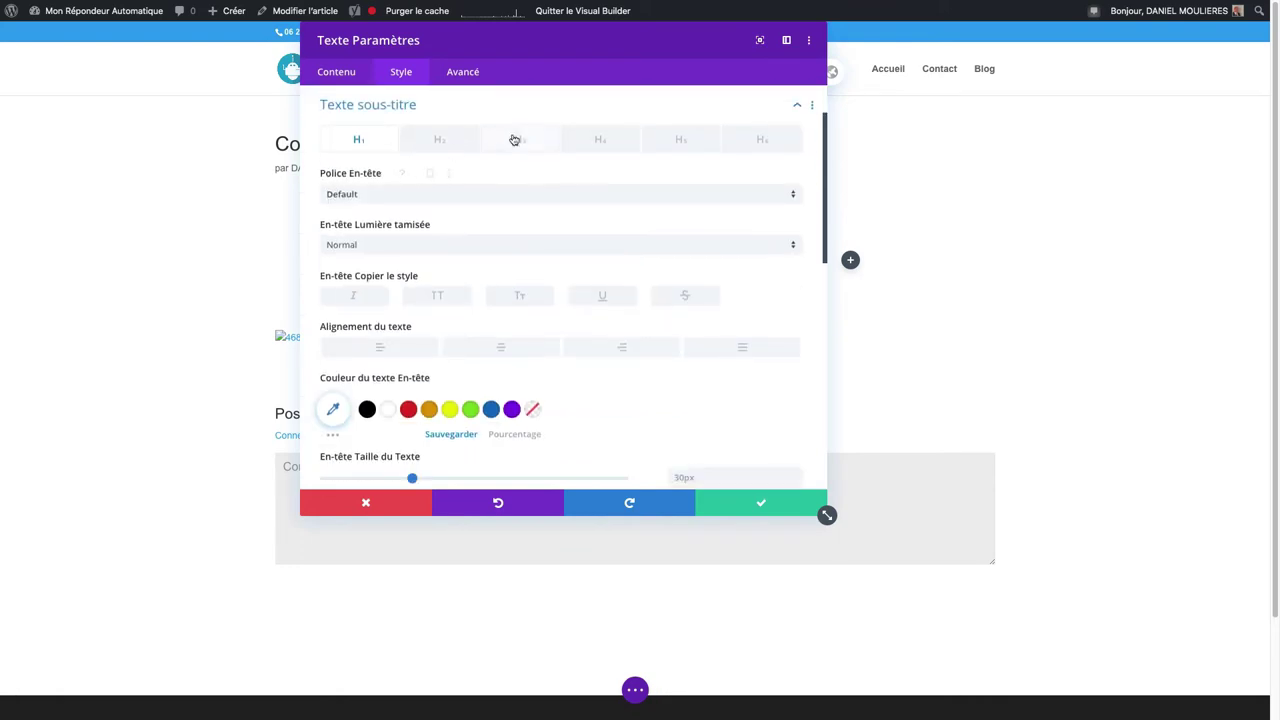
pyautogui.click(462, 145)
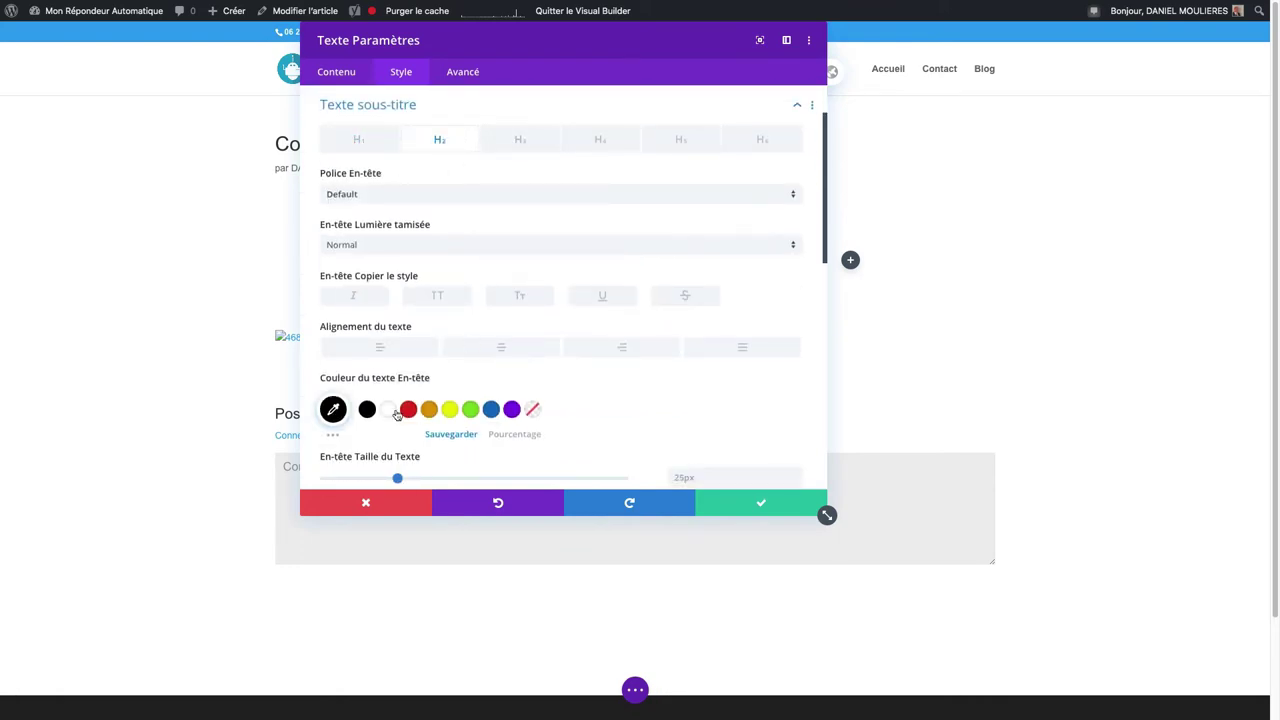
pyautogui.moveTo(499, 47); pyautogui.dragTo(796, 53)
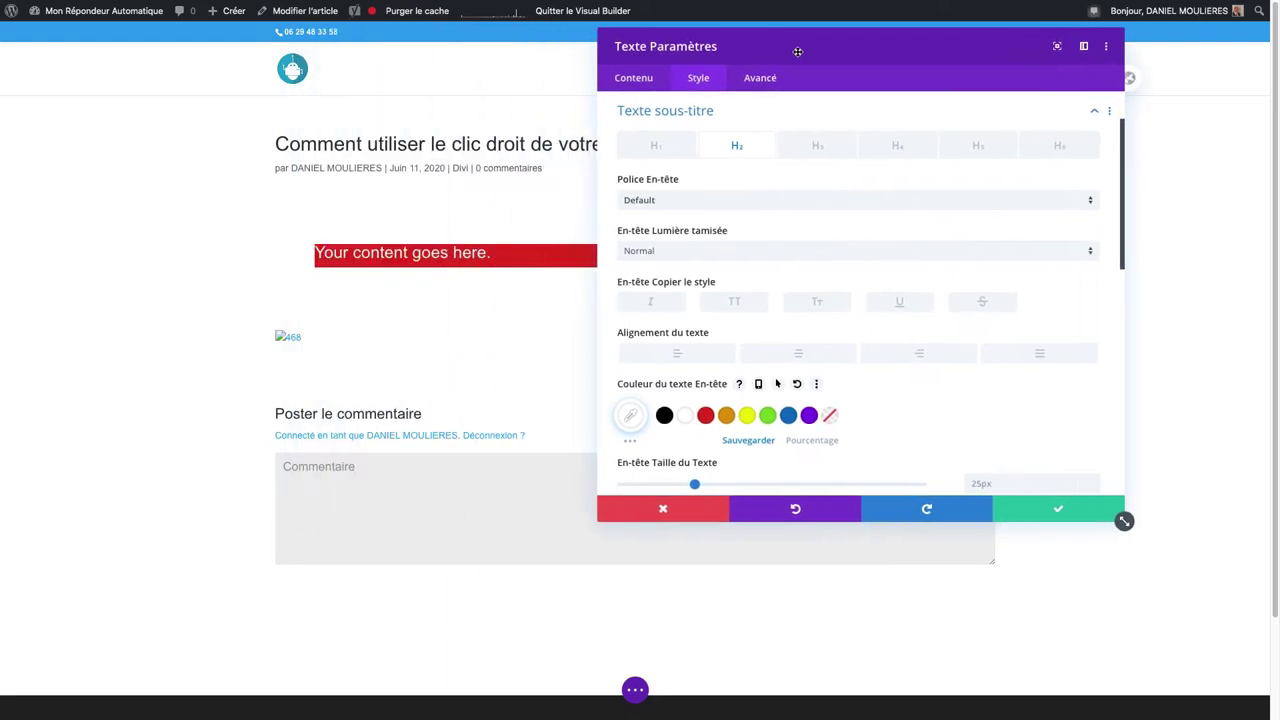
pyautogui.click(799, 354)
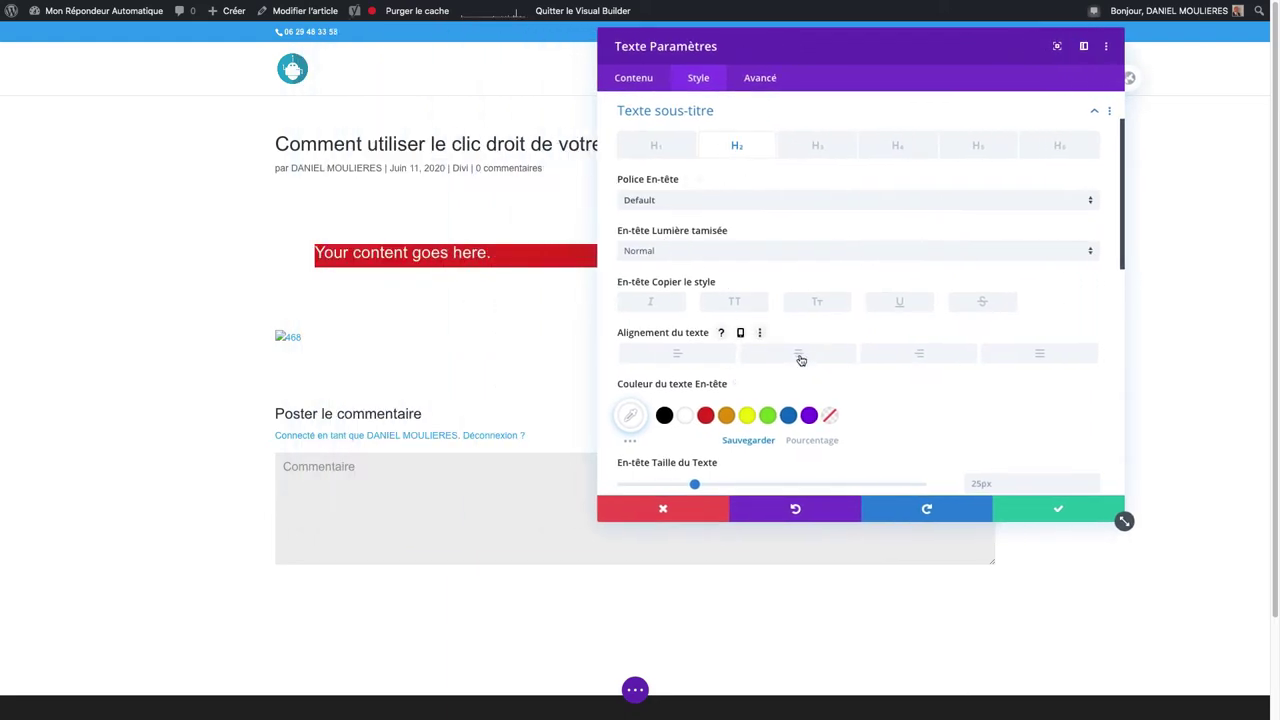
# - Set the text module's inner margin (Marge interne) to 20px at the top and 20px at the bottom
pyautogui.scroll(-5, 745, 270)
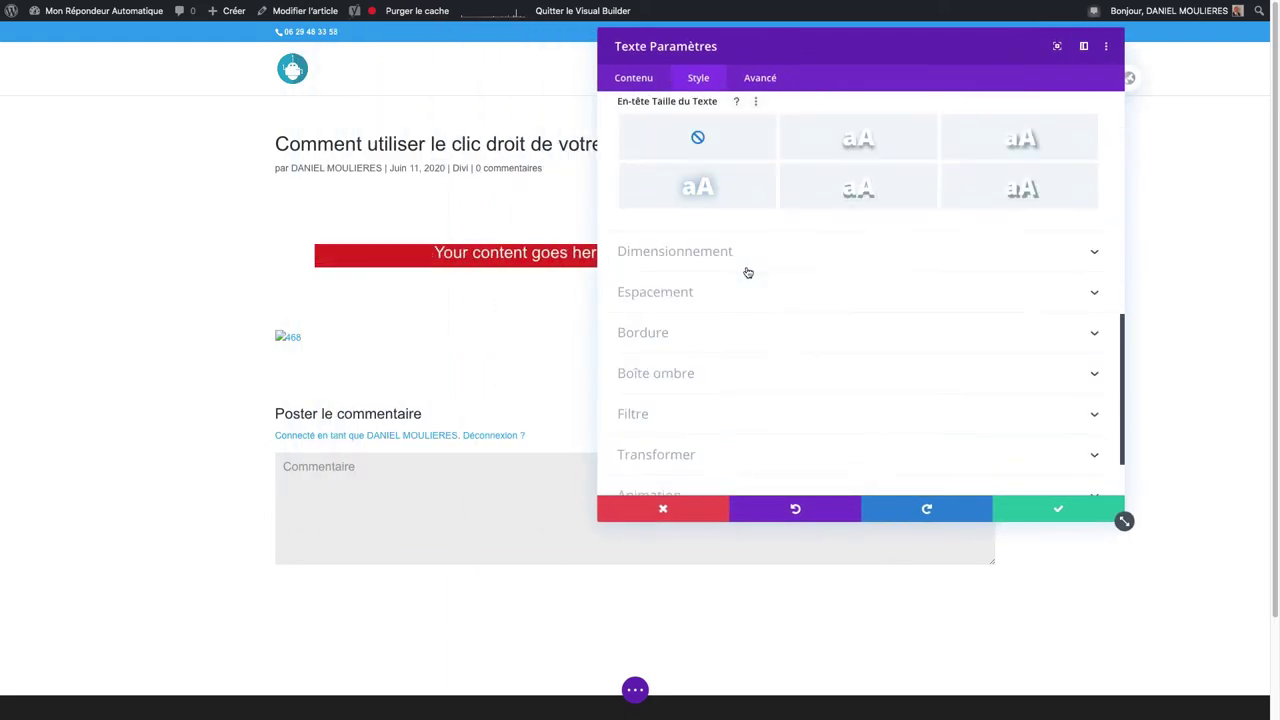
pyautogui.click(722, 294)
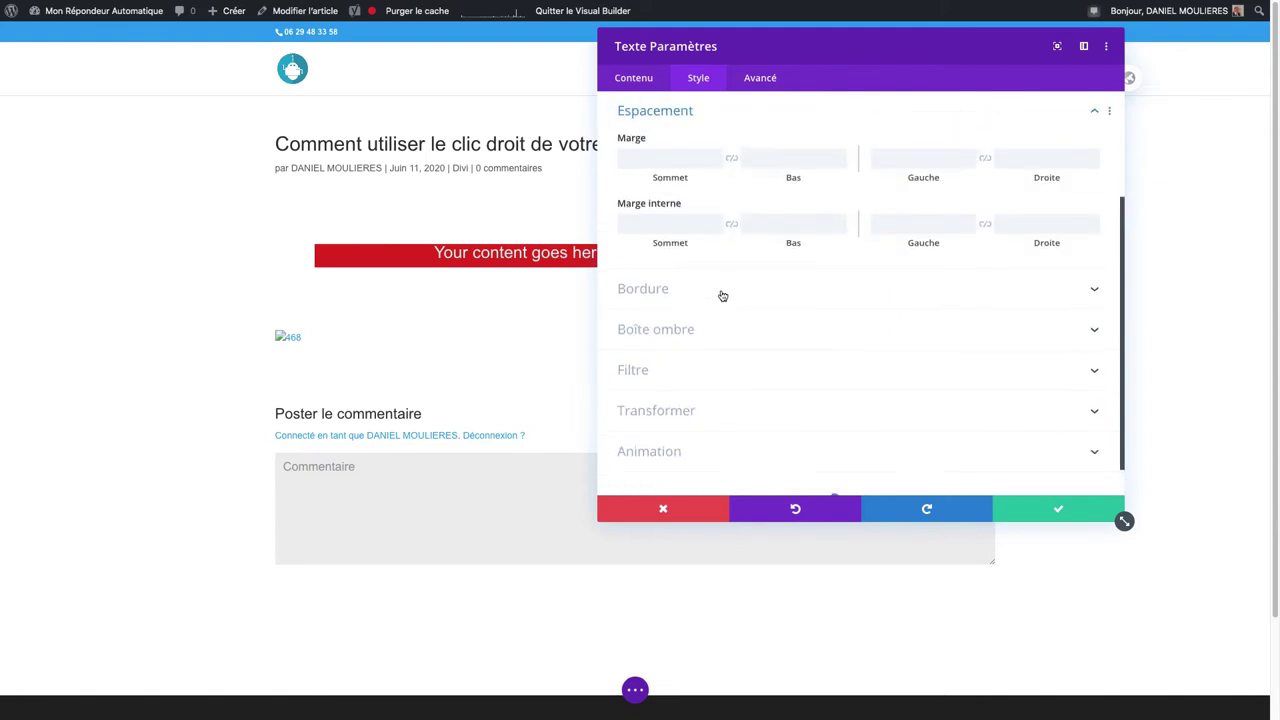
pyautogui.click(689, 226)
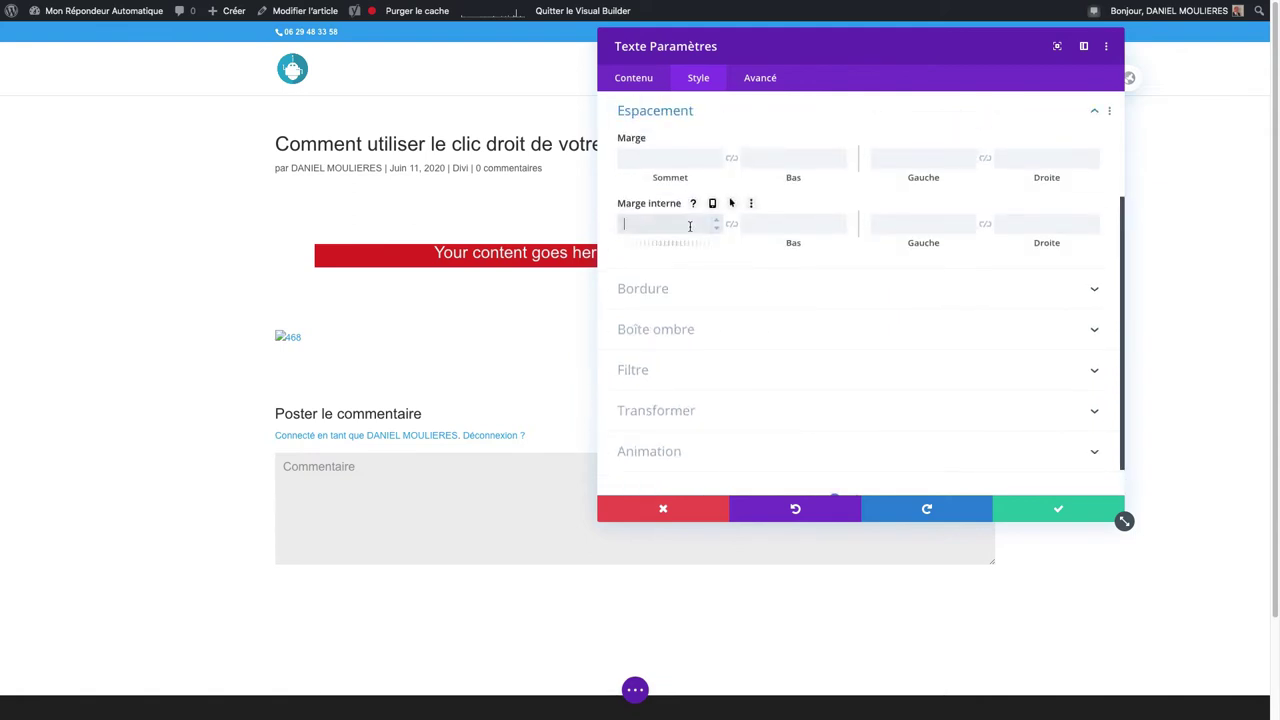
pyautogui.write('20px')
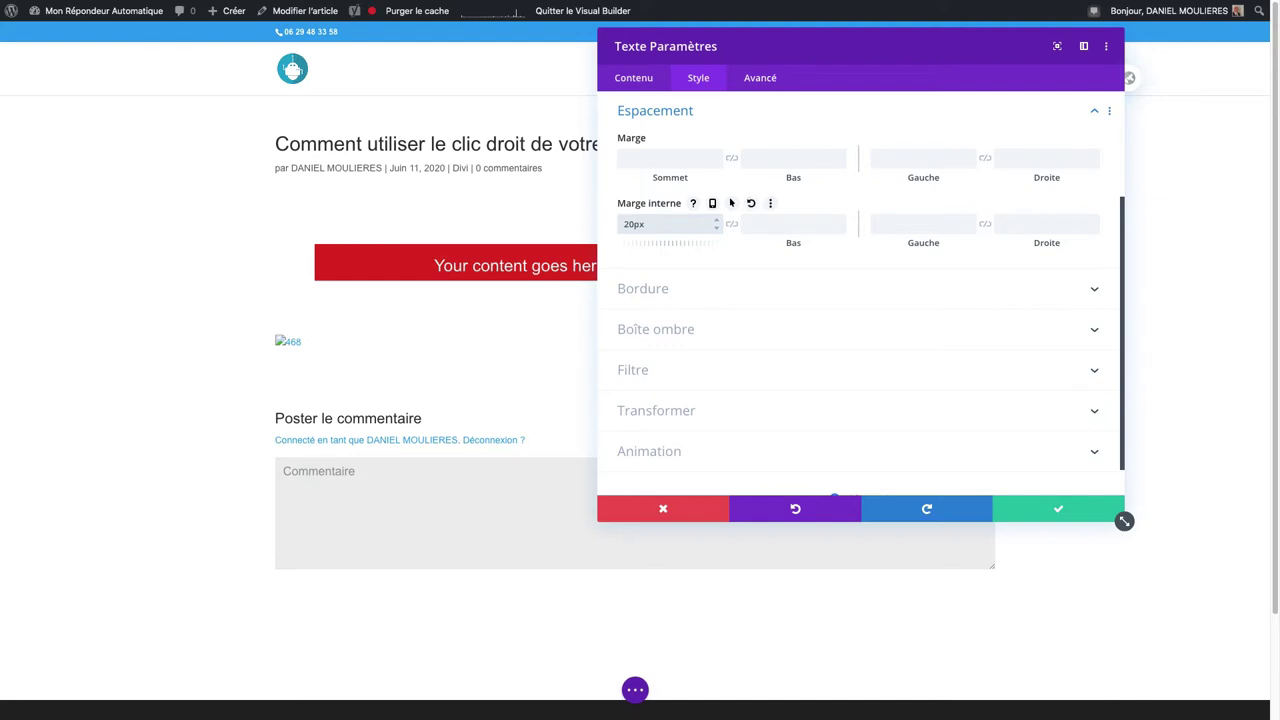
pyautogui.click(786, 223)
pyautogui.write('20')
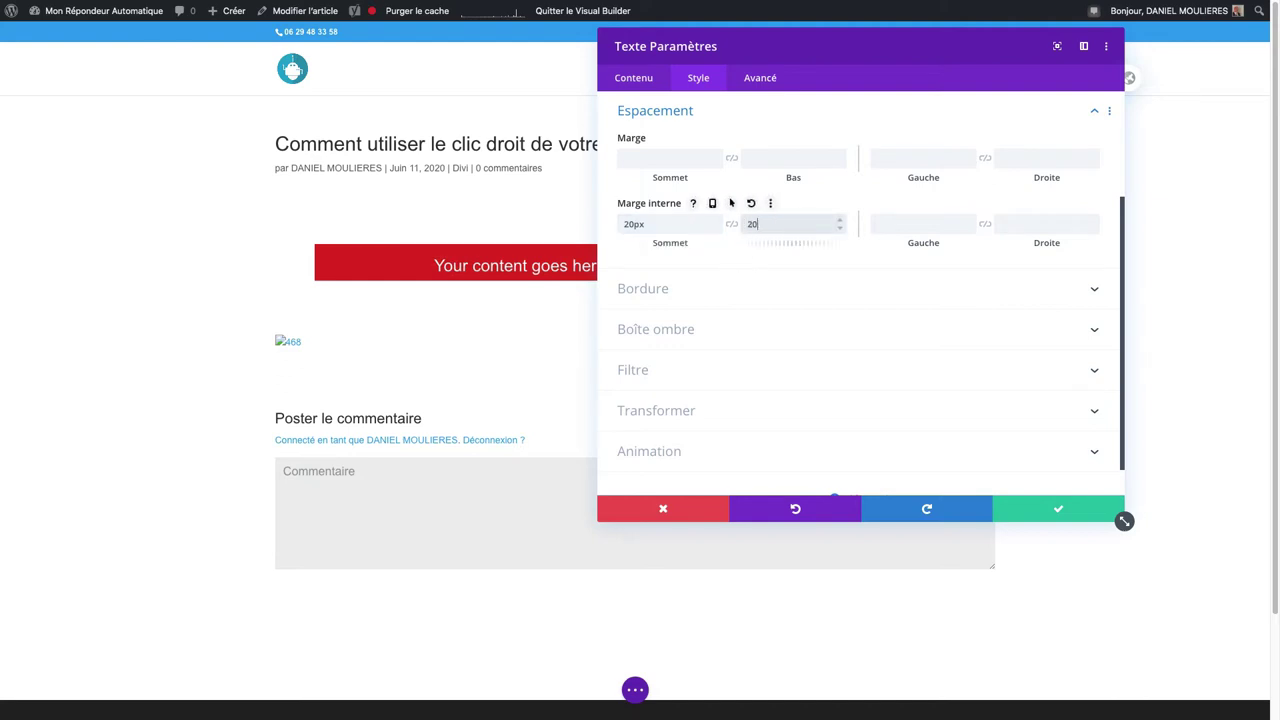
pyautogui.write('px')
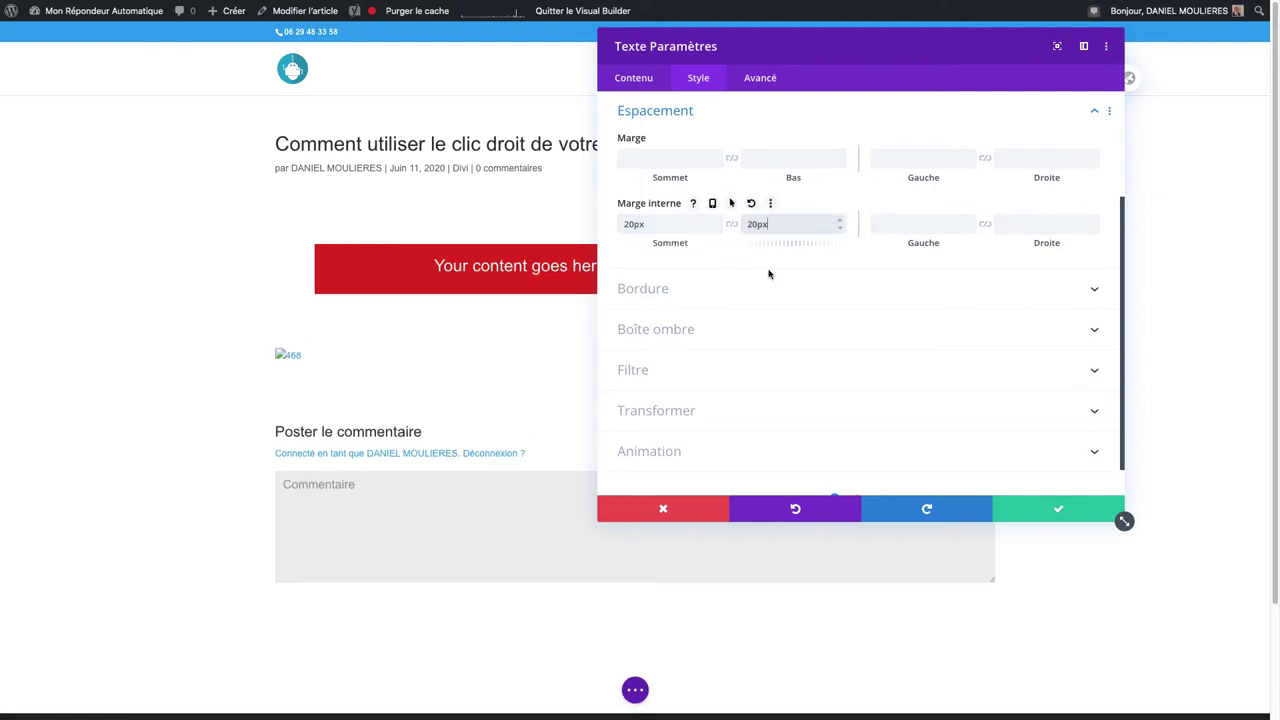
# - Set the H2 heading font to Anton and save the text module's settings
pyautogui.click(728, 112)
pyautogui.click(697, 177)
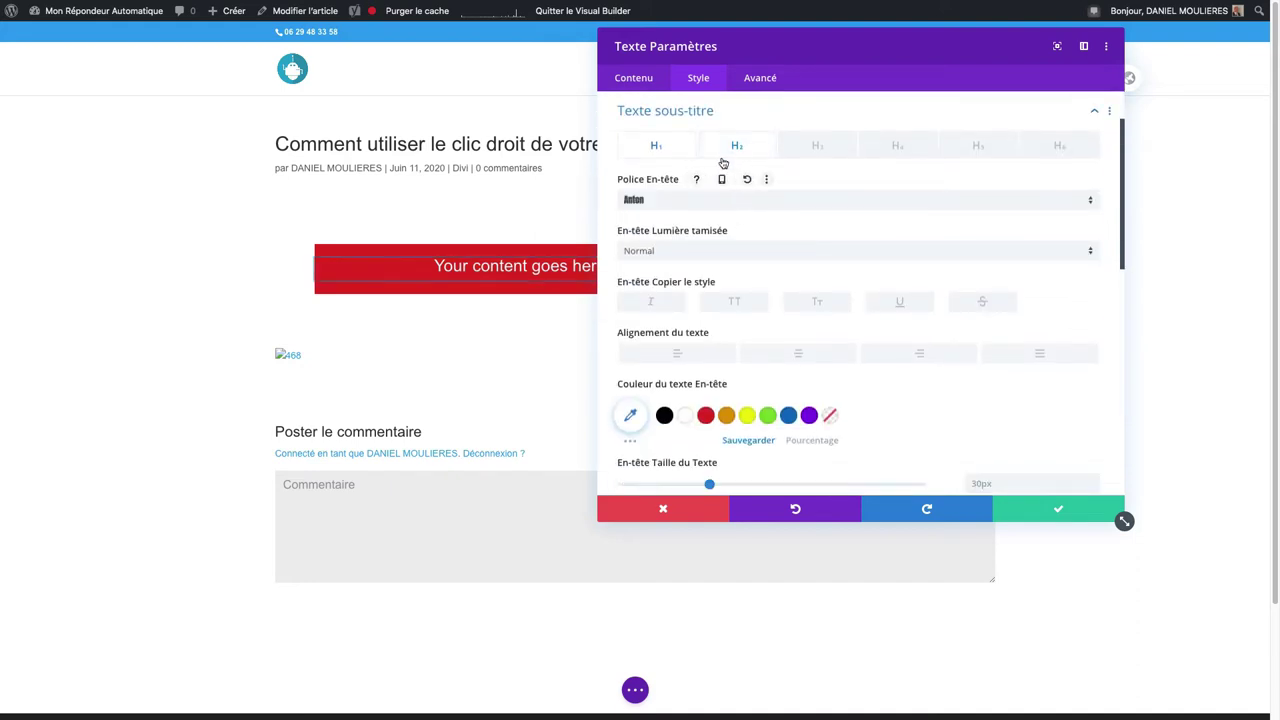
pyautogui.click(699, 201)
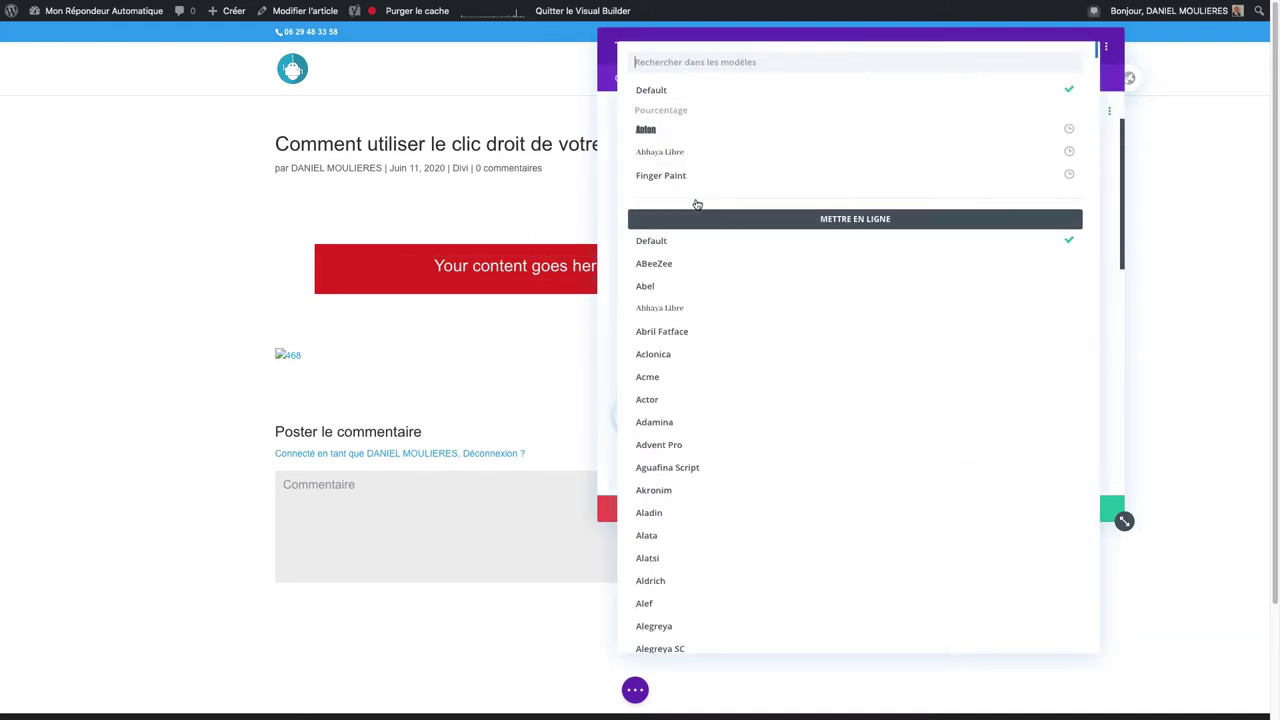
pyautogui.click(650, 131)
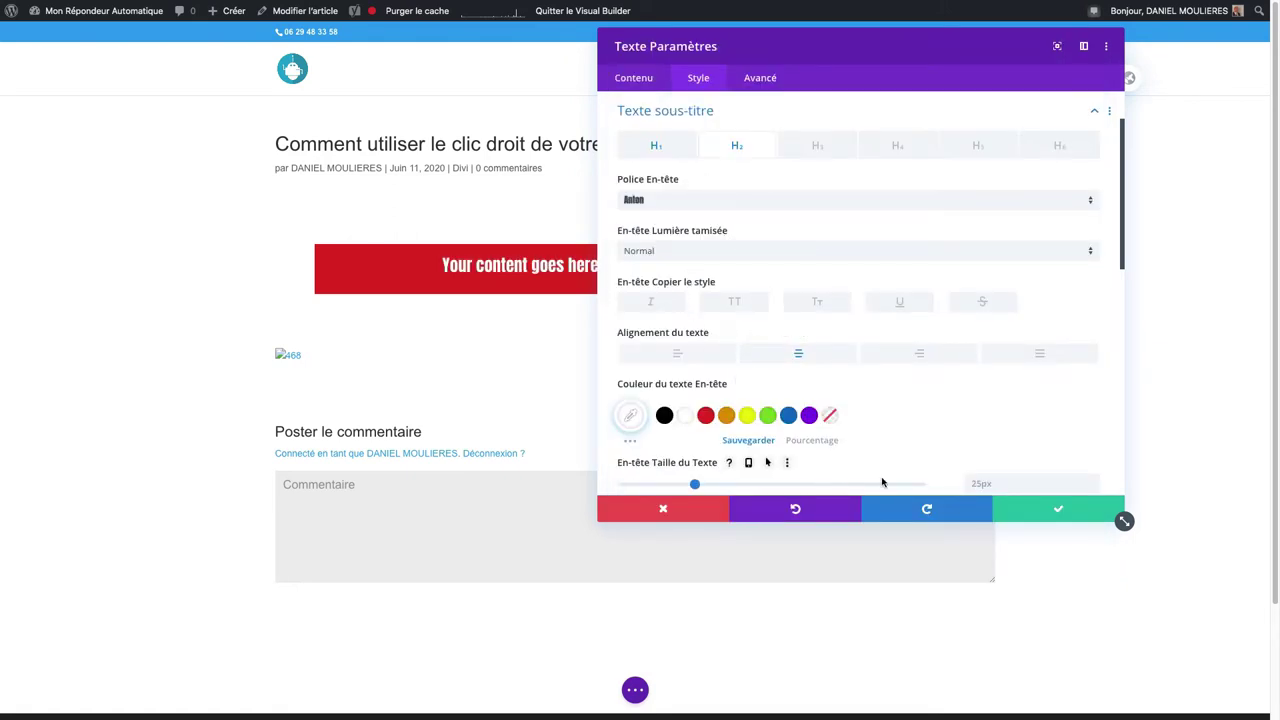
pyautogui.scroll(-4, 937, 447)
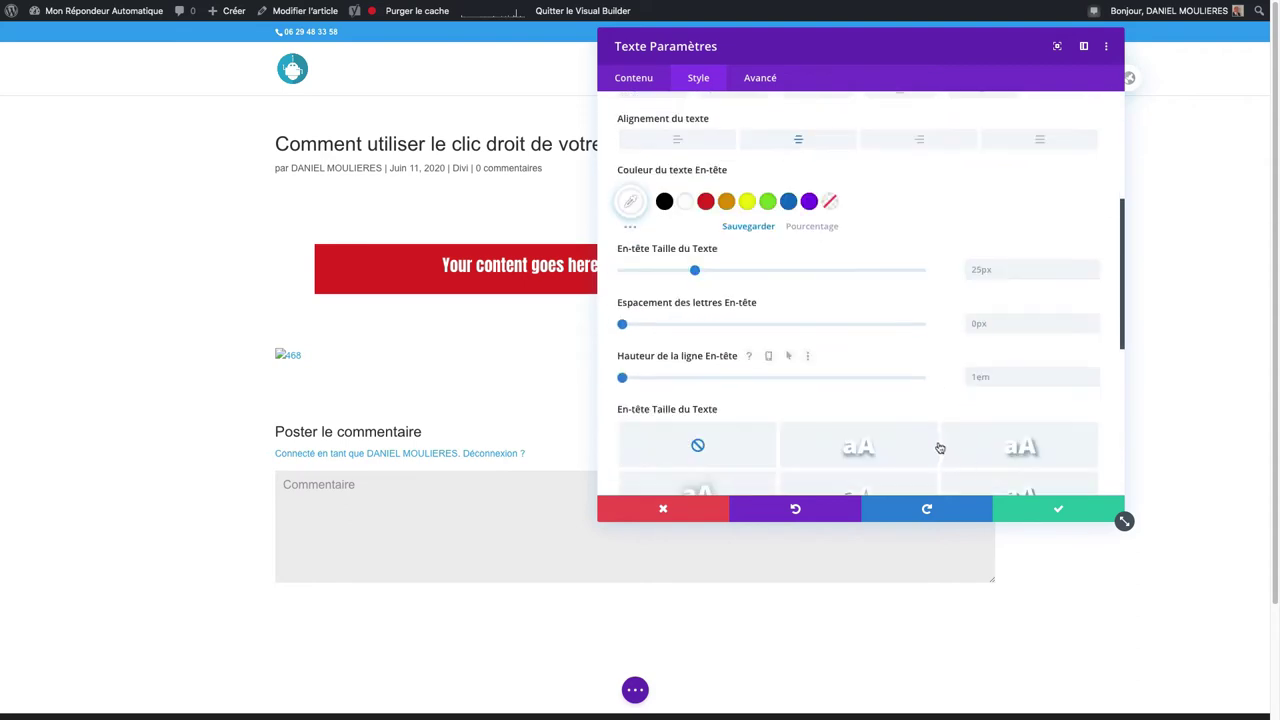
pyautogui.click(1035, 508)
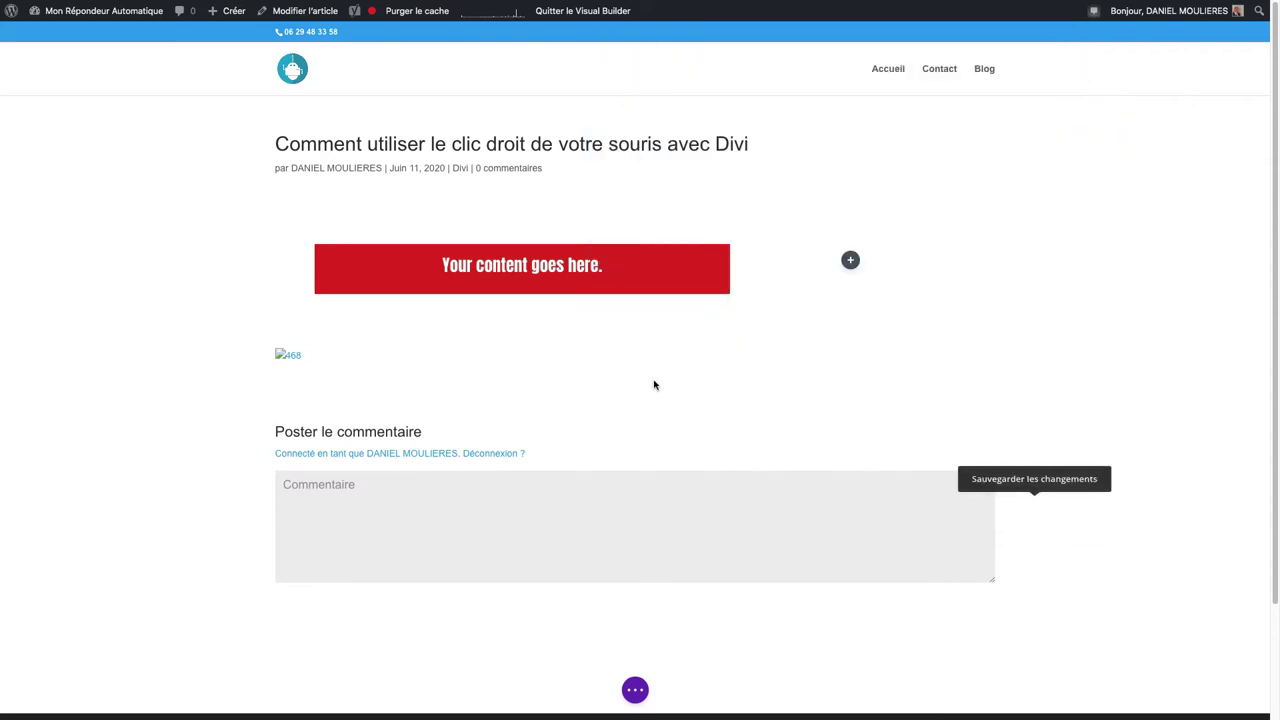
# - Lock the row that contains the red text module
pyautogui.moveTo(438, 274)
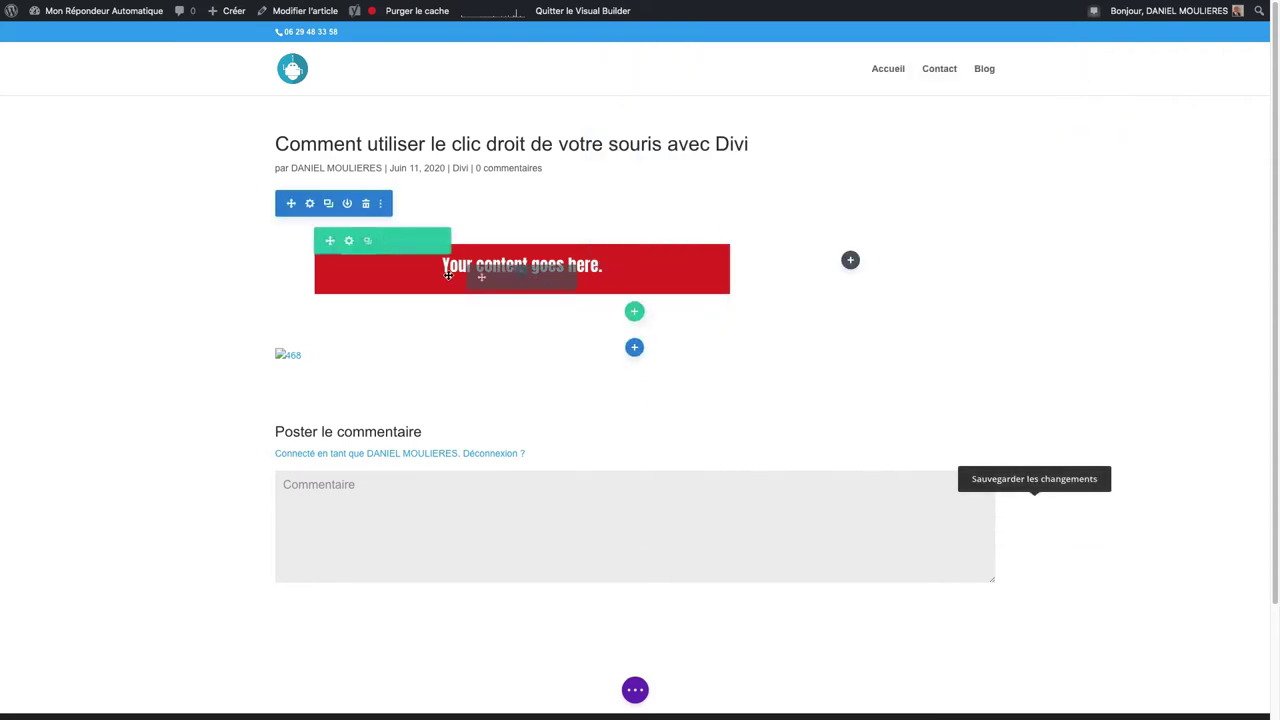
pyautogui.rightClick(348, 245)
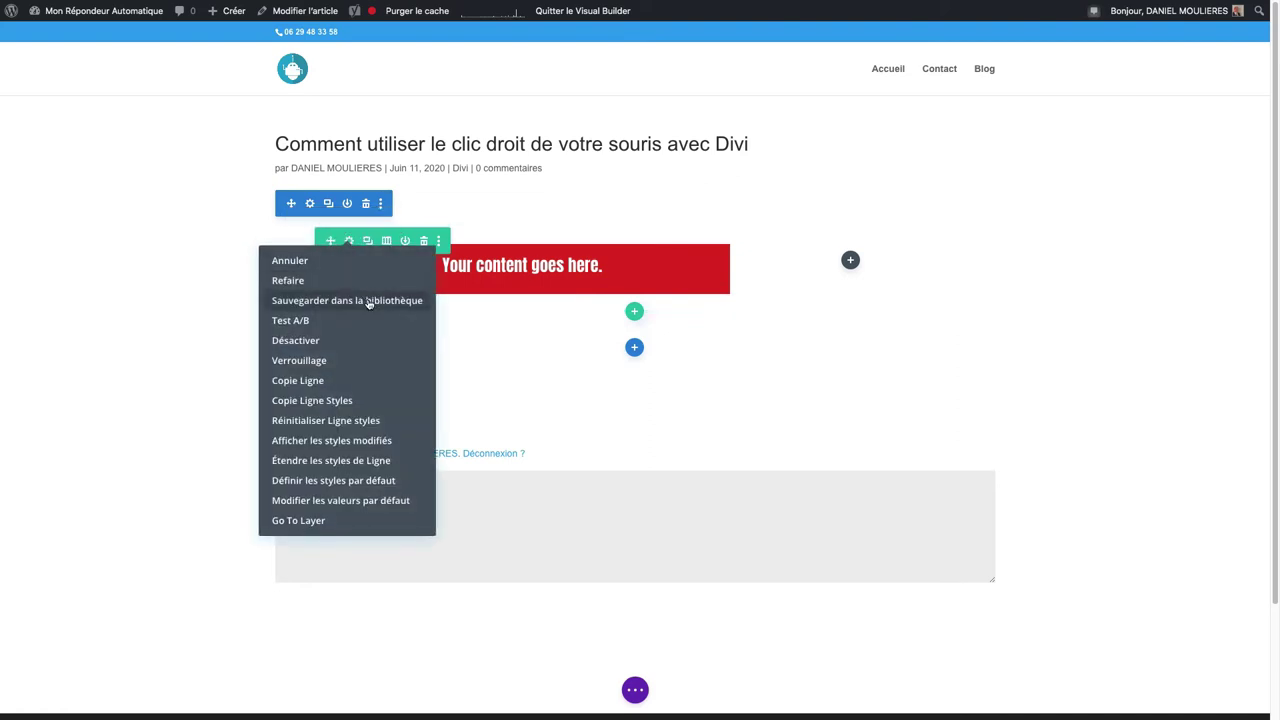
pyautogui.click(344, 362)
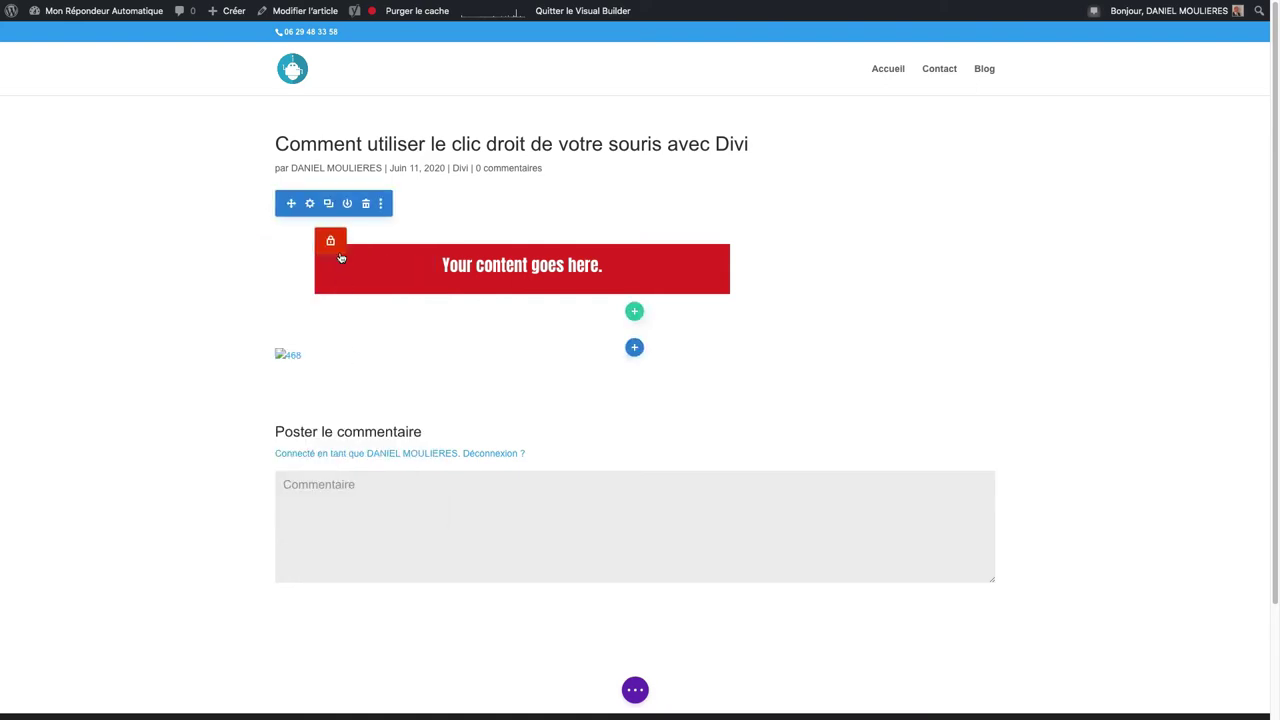
# - Unlock the row containing the red text module and paste a copy of that row directly below it
pyautogui.rightClick(330, 241)
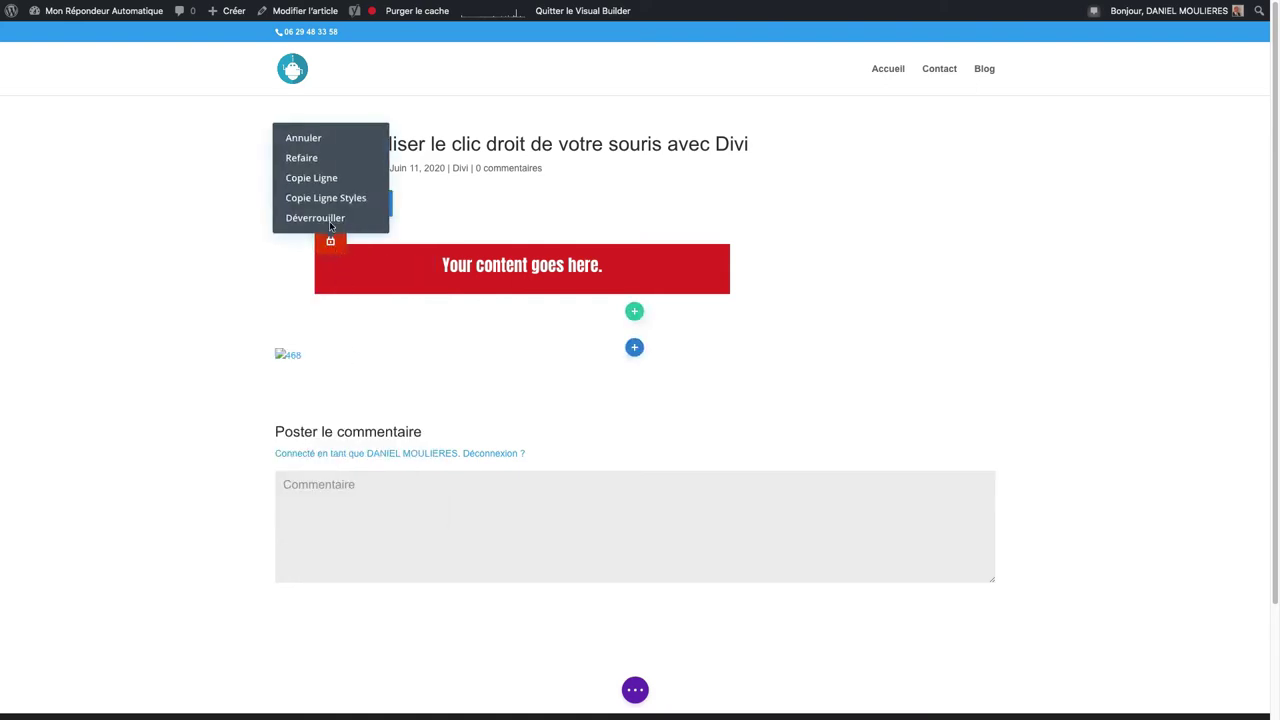
pyautogui.click(328, 217)
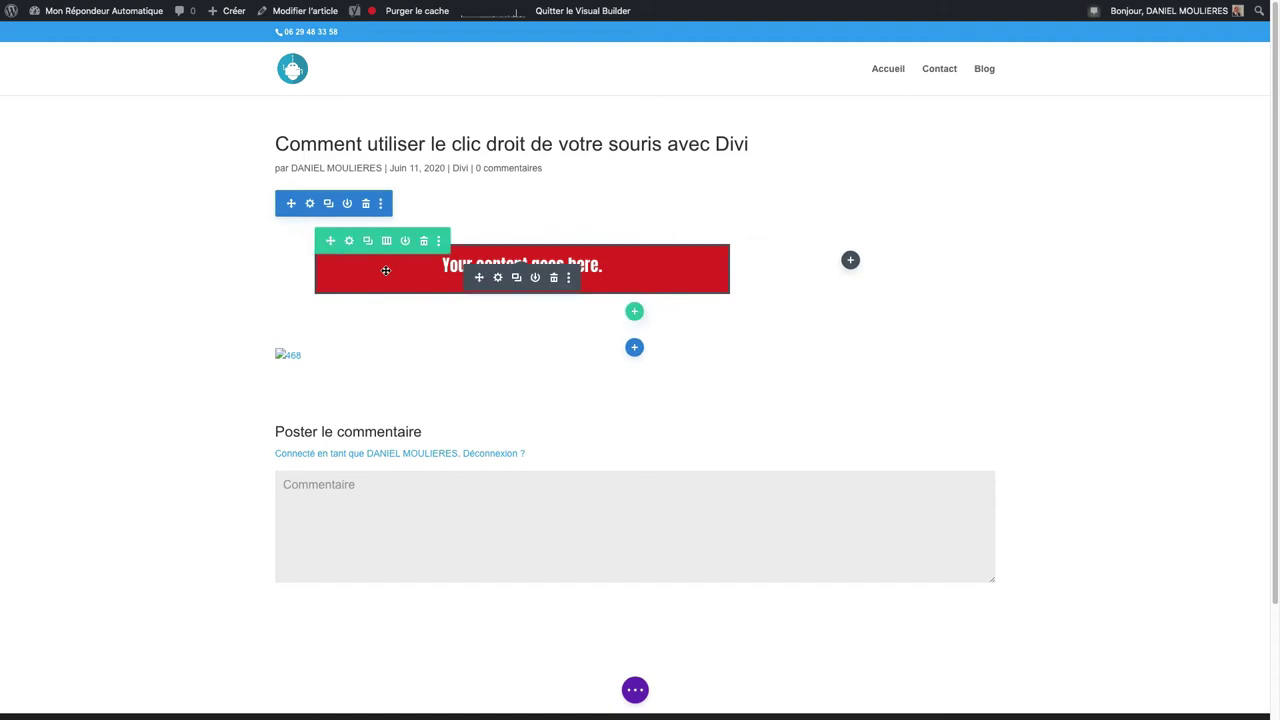
pyautogui.rightClick(349, 243)
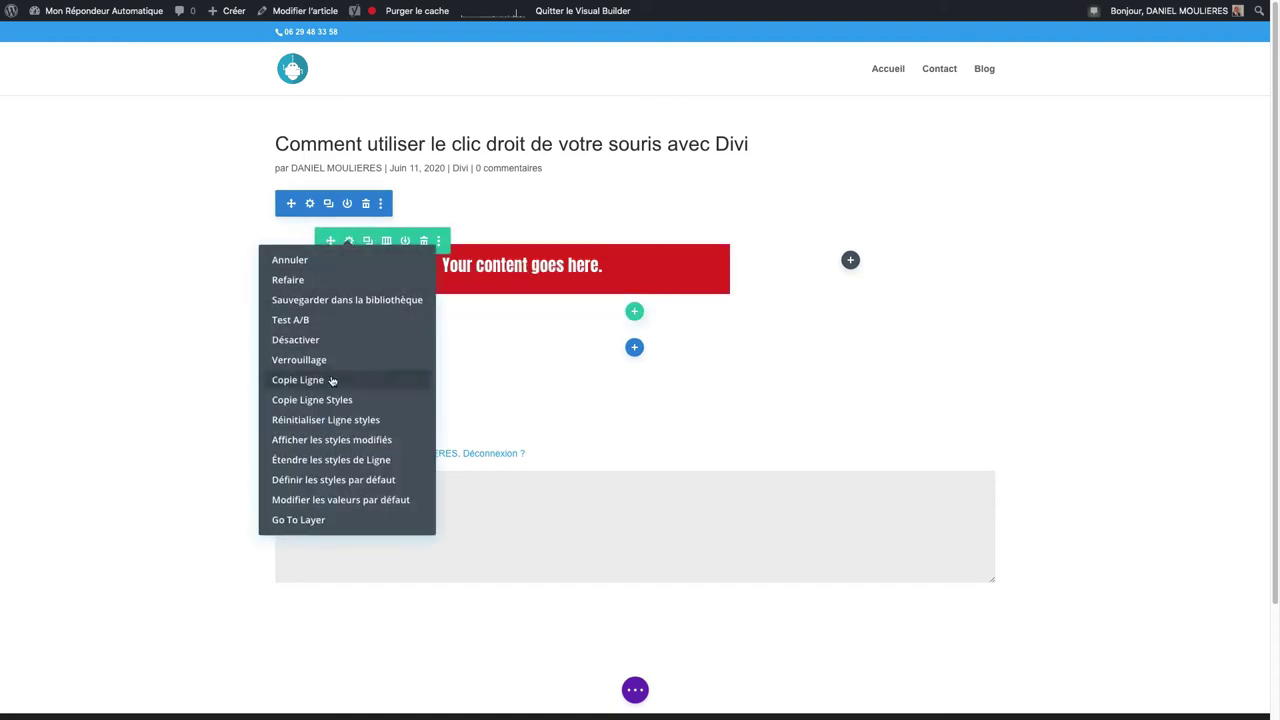
pyautogui.click(415, 379)
pyautogui.rightClick(633, 314)
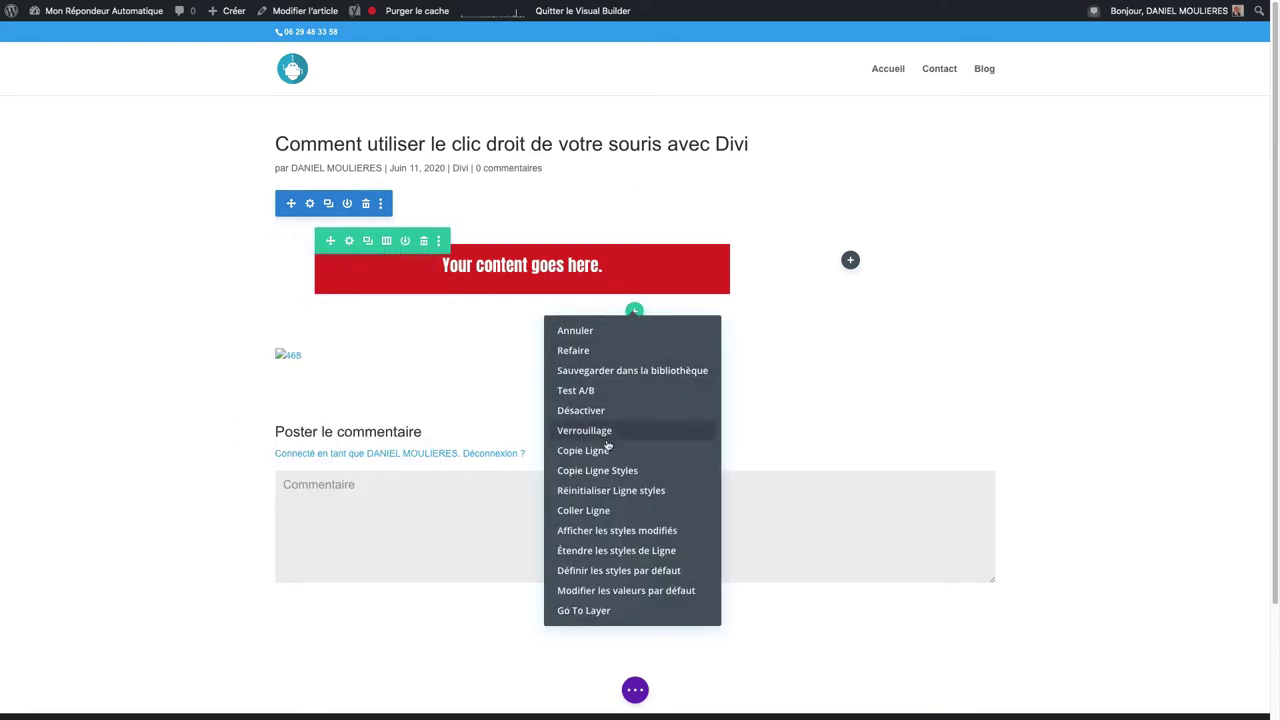
pyautogui.click(617, 511)
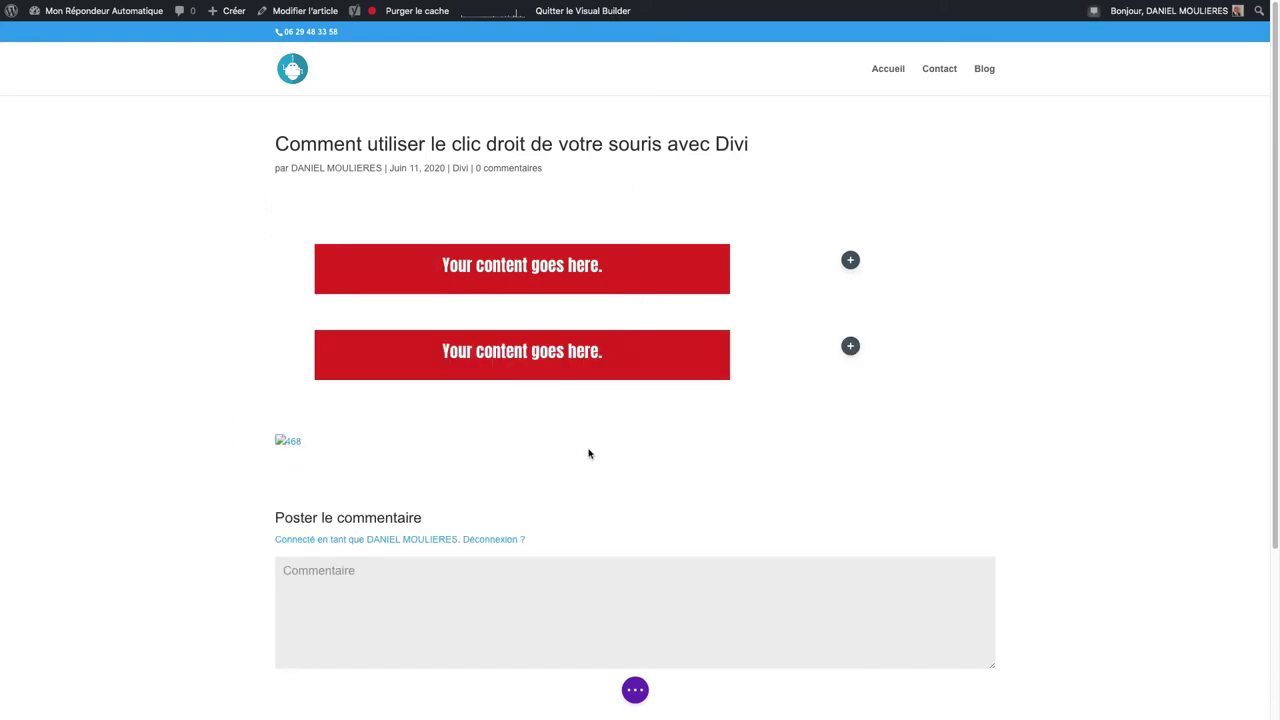
# - Delete the text module in the pasted second row and remove that emptied row as well
pyautogui.moveTo(486, 280)
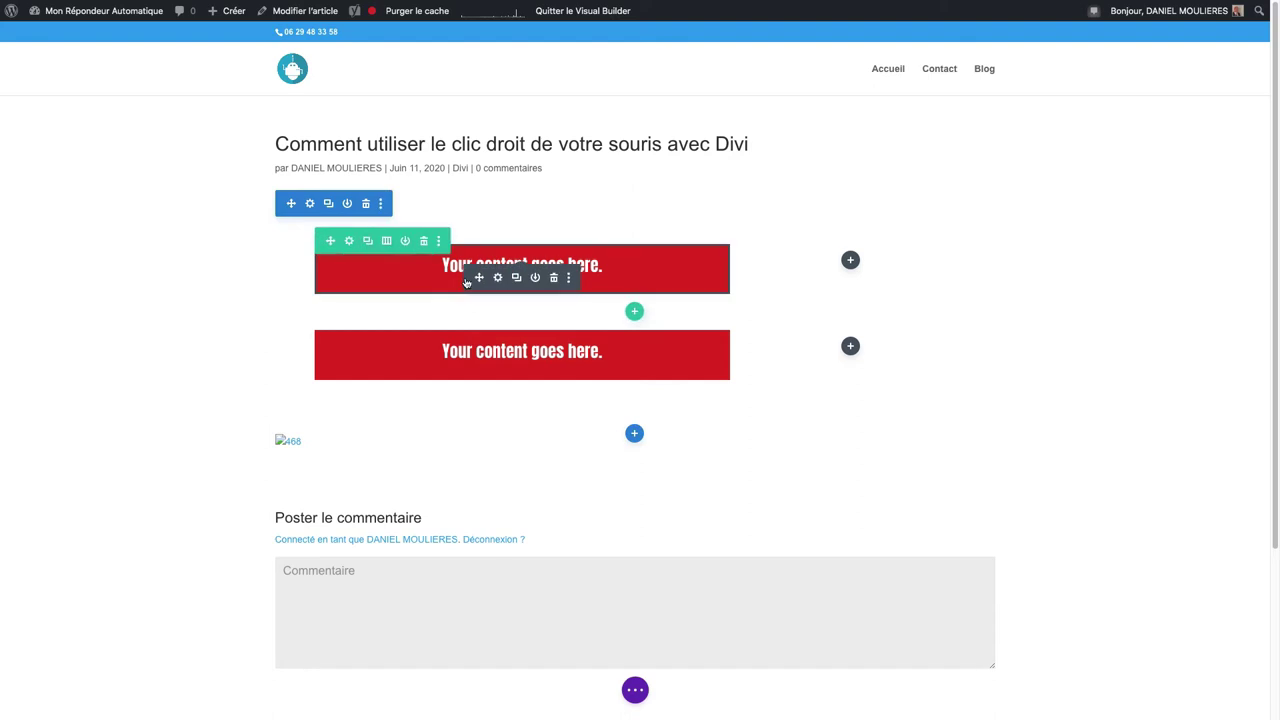
pyautogui.moveTo(484, 338)
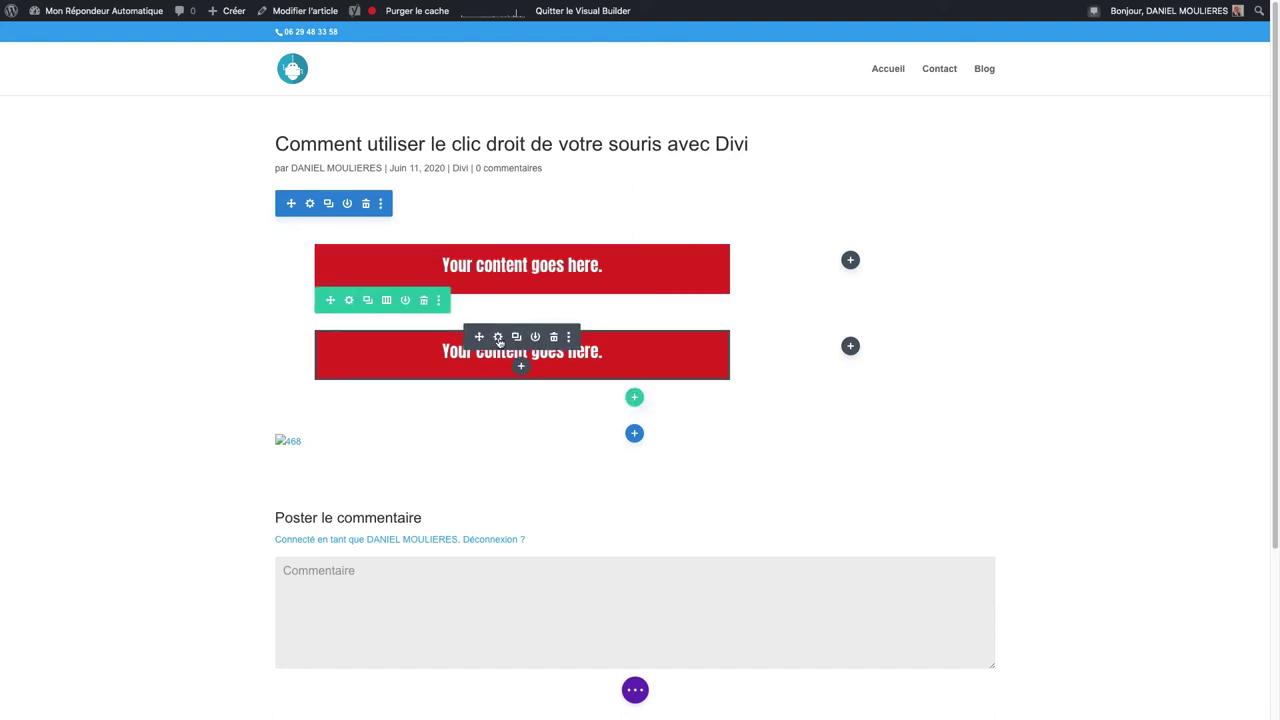
pyautogui.click(554, 339)
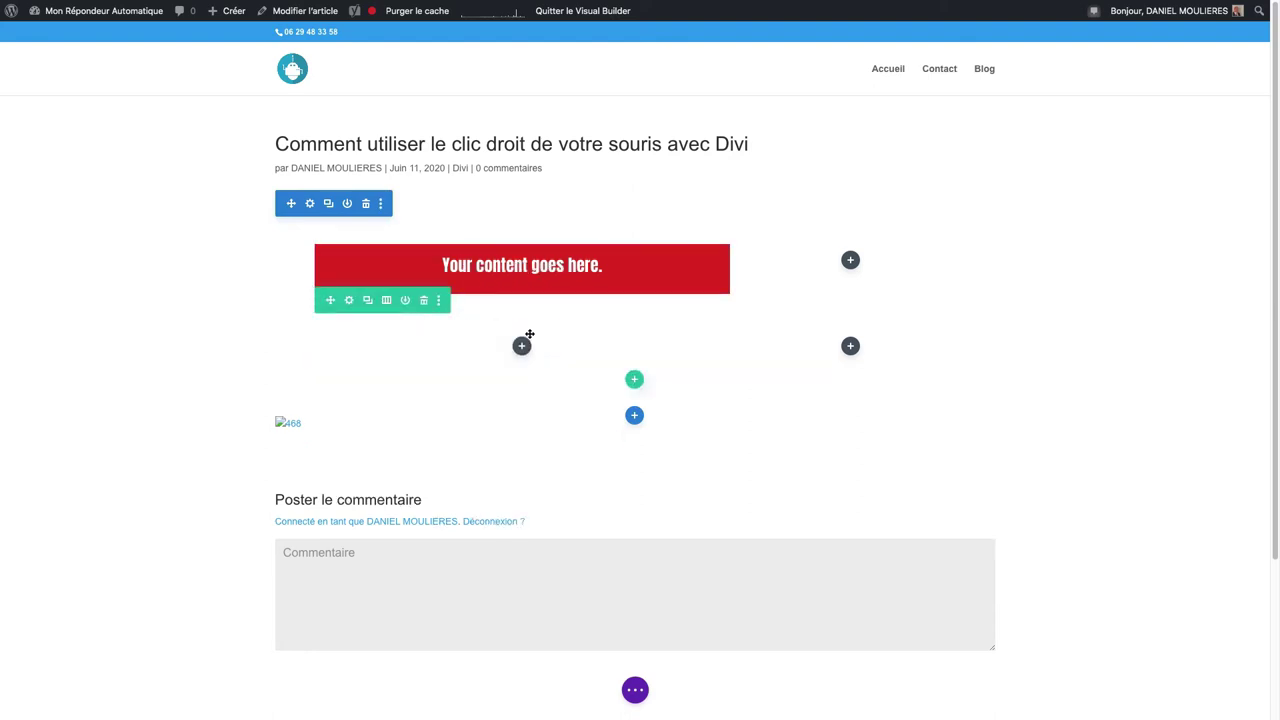
pyautogui.rightClick(348, 242)
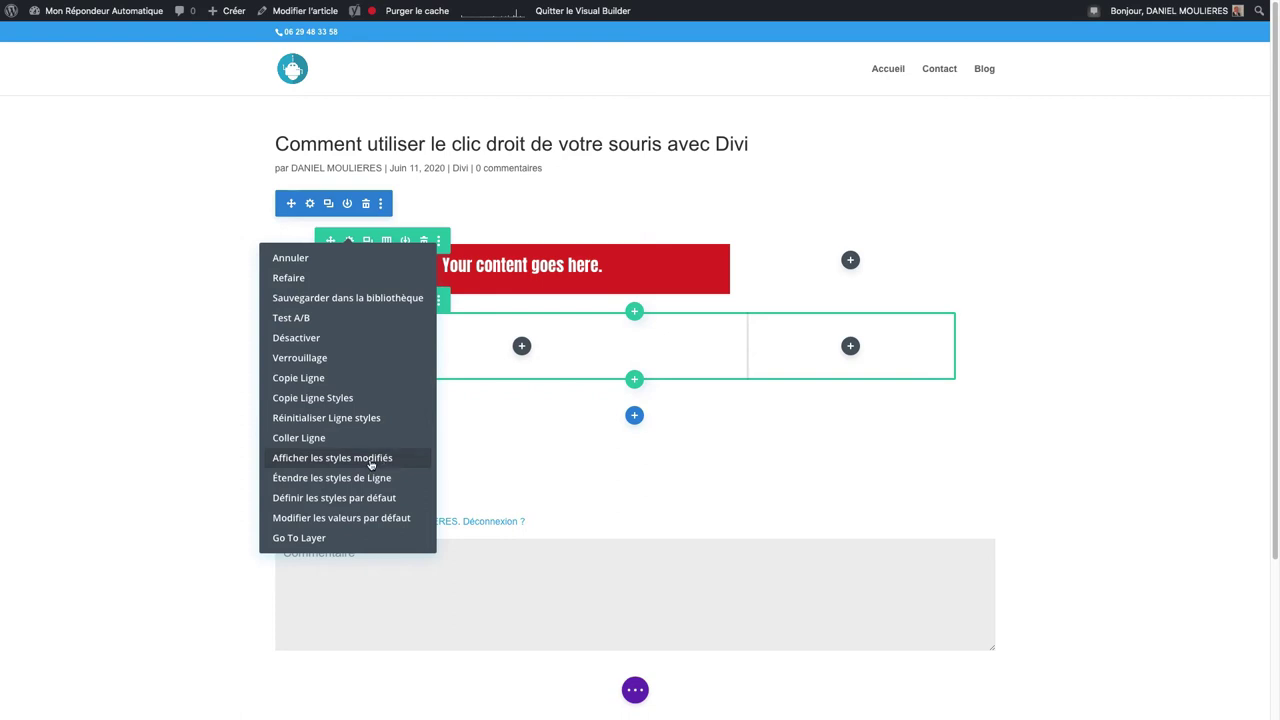
pyautogui.click(350, 257)
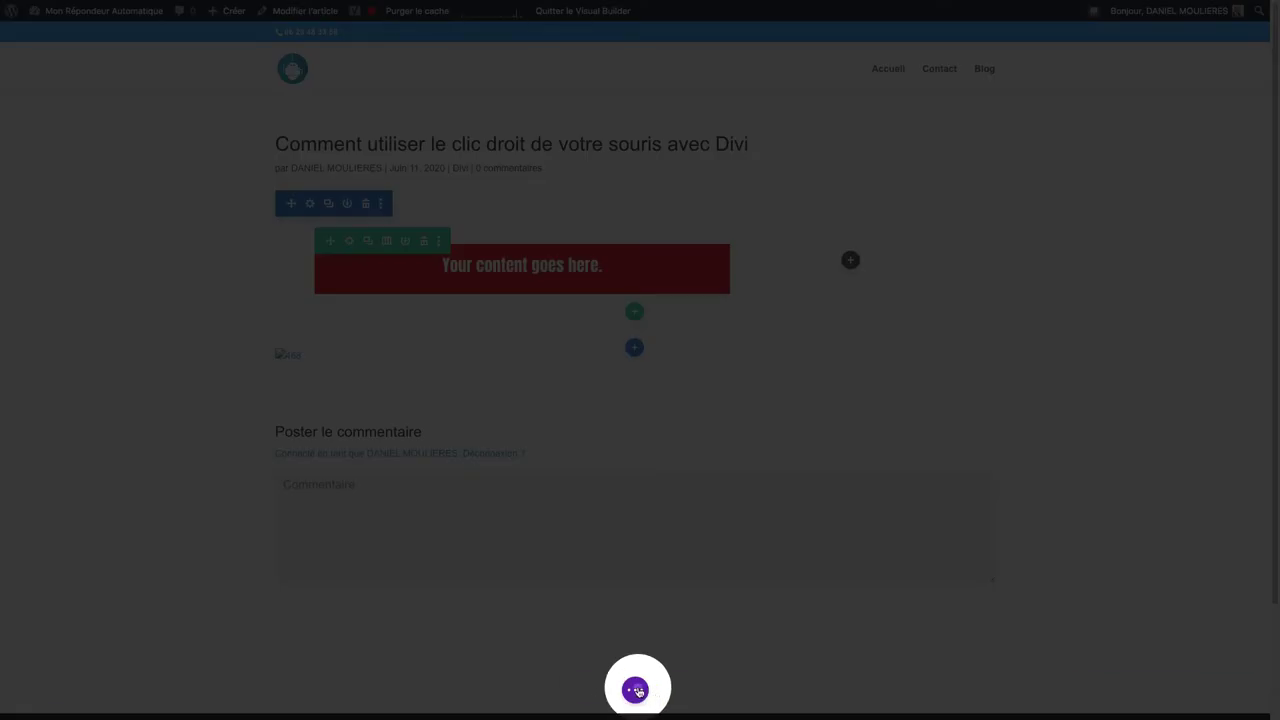
# - Examine the list of history states for the page's edits, and close it without restoring any
pyautogui.click(635, 690)
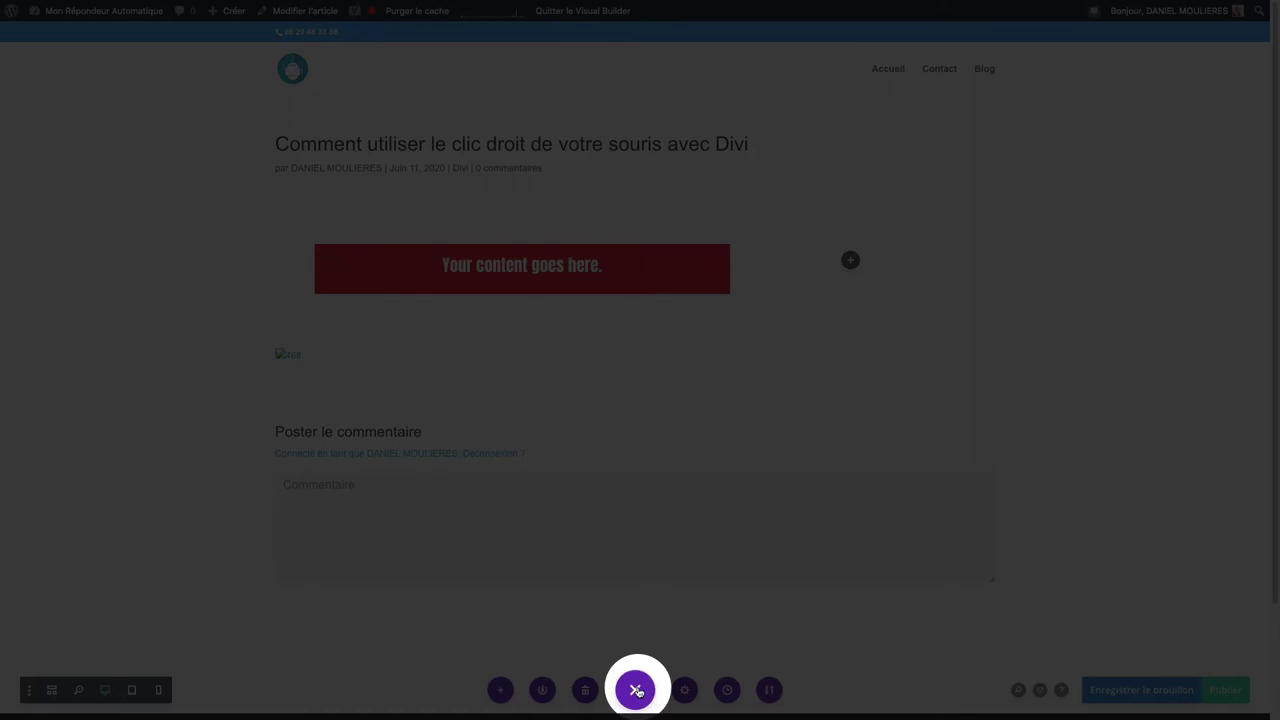
pyautogui.click(728, 691)
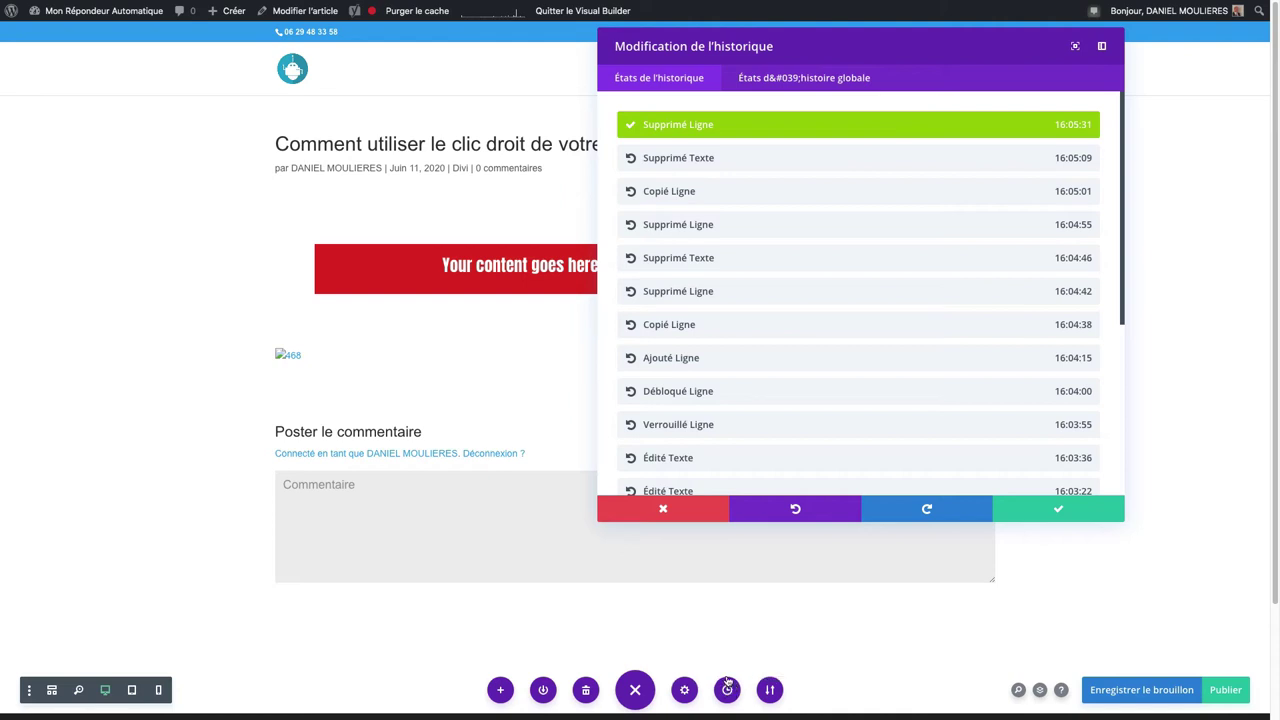
pyautogui.click(665, 508)
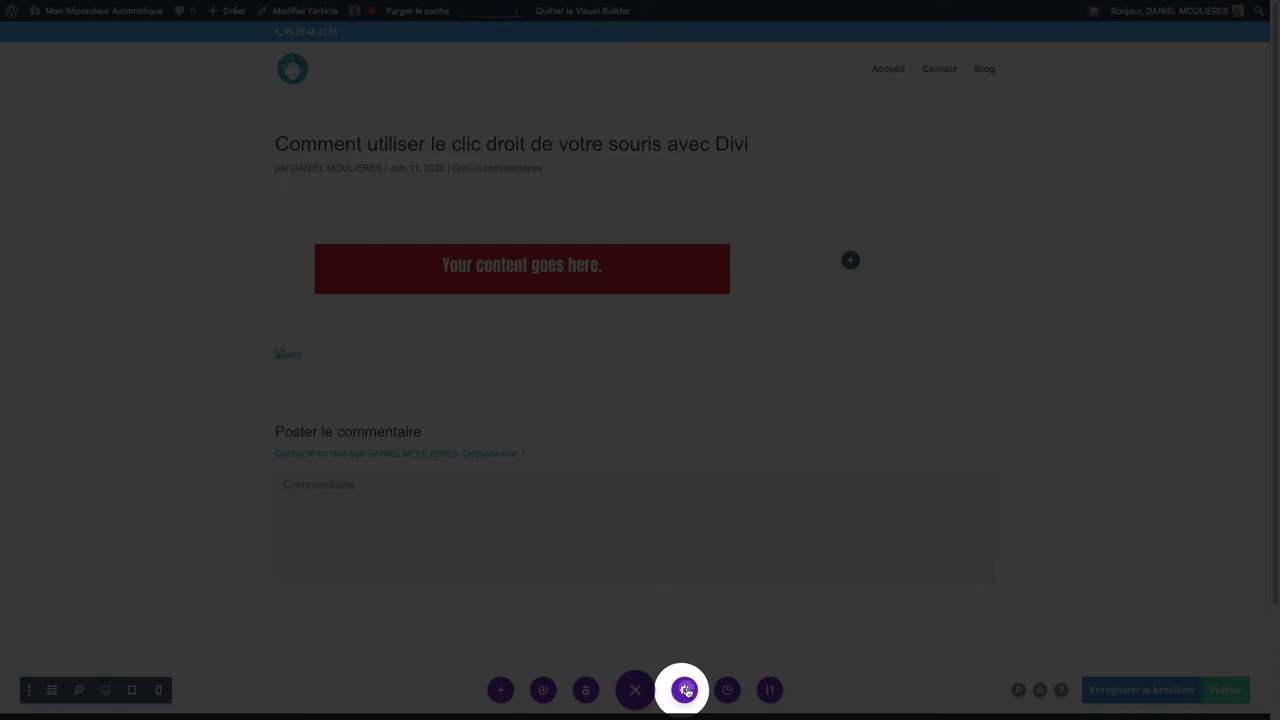
# - Review the article's content settings, from title, excerpt and featured image to the tags, and discard the dialog
pyautogui.click(685, 690)
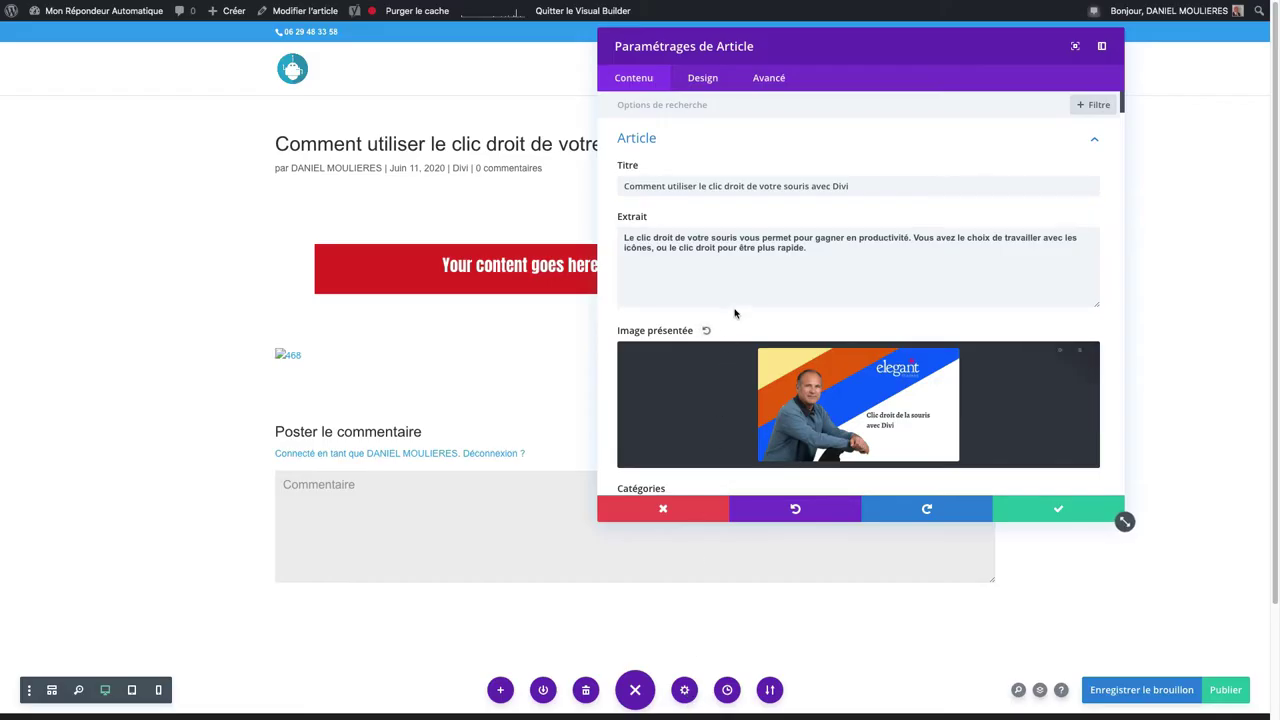
pyautogui.scroll(-5, 745, 322)
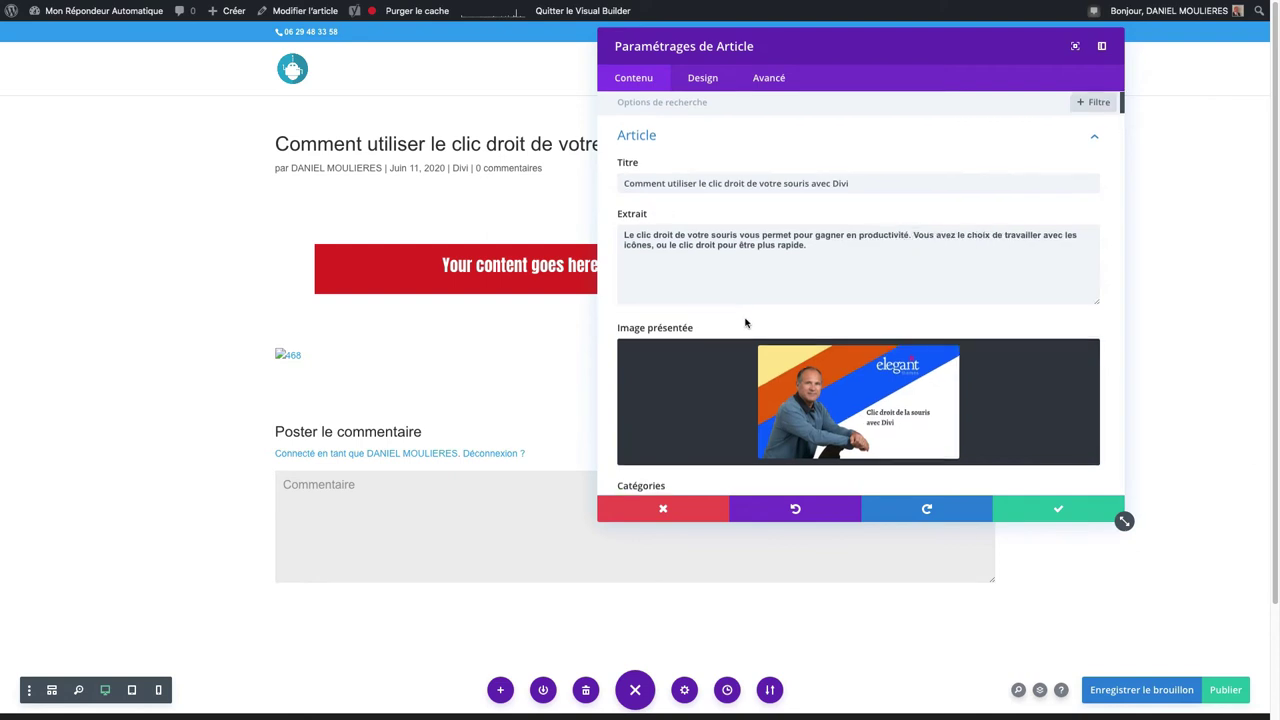
pyautogui.scroll(-10, 745, 322)
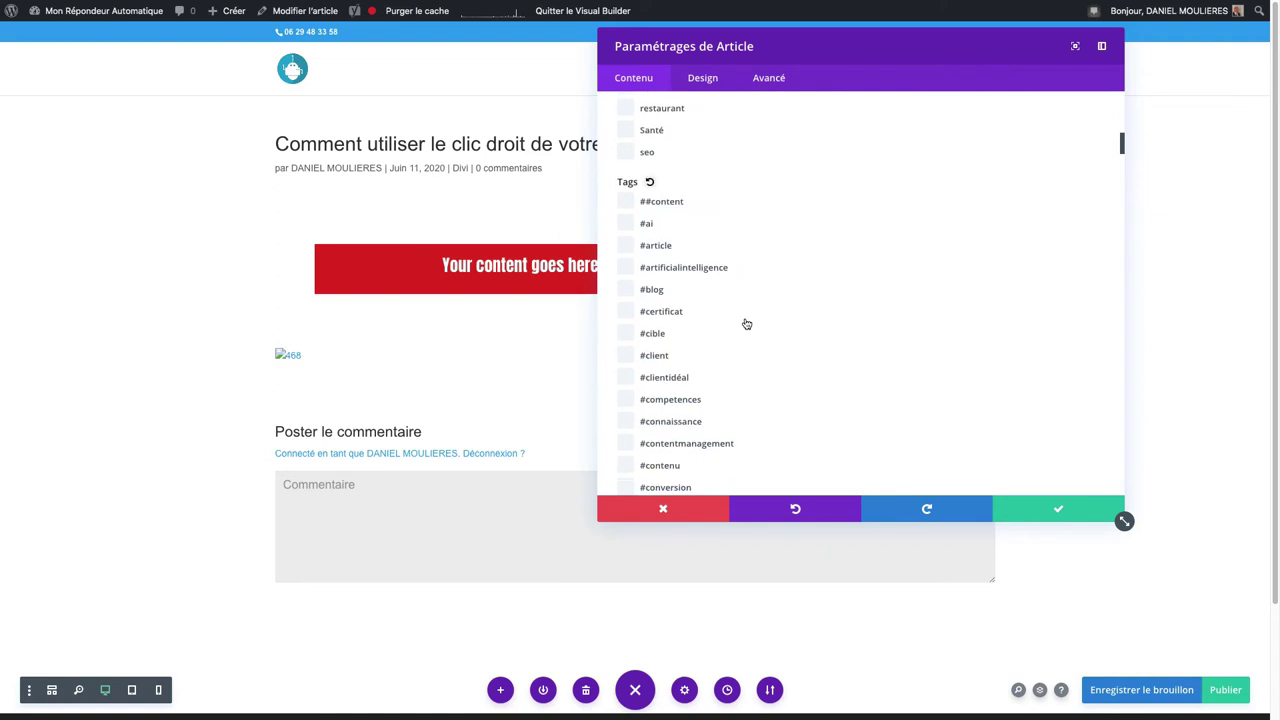
pyautogui.scroll(-5, 746, 323)
pyautogui.click(661, 509)
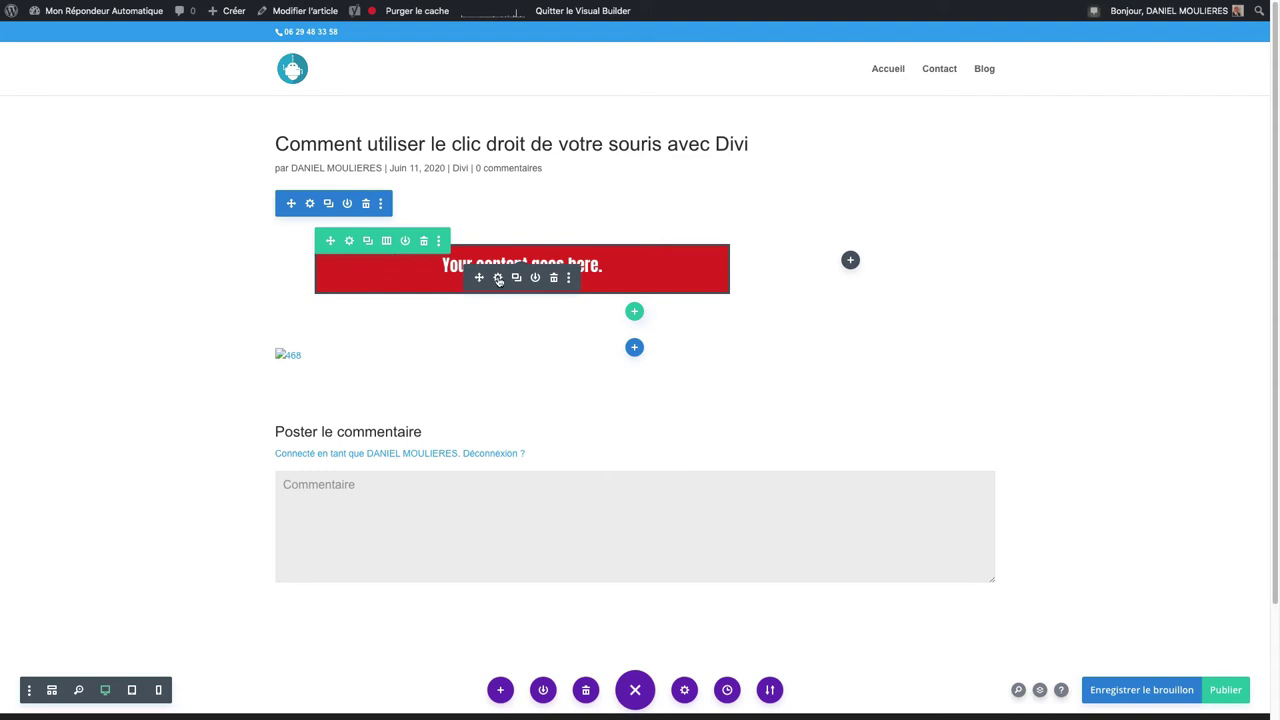
# - Set up an A/B test with the red text module as its subject and the same module as its goal
pyautogui.rightClick(498, 280)
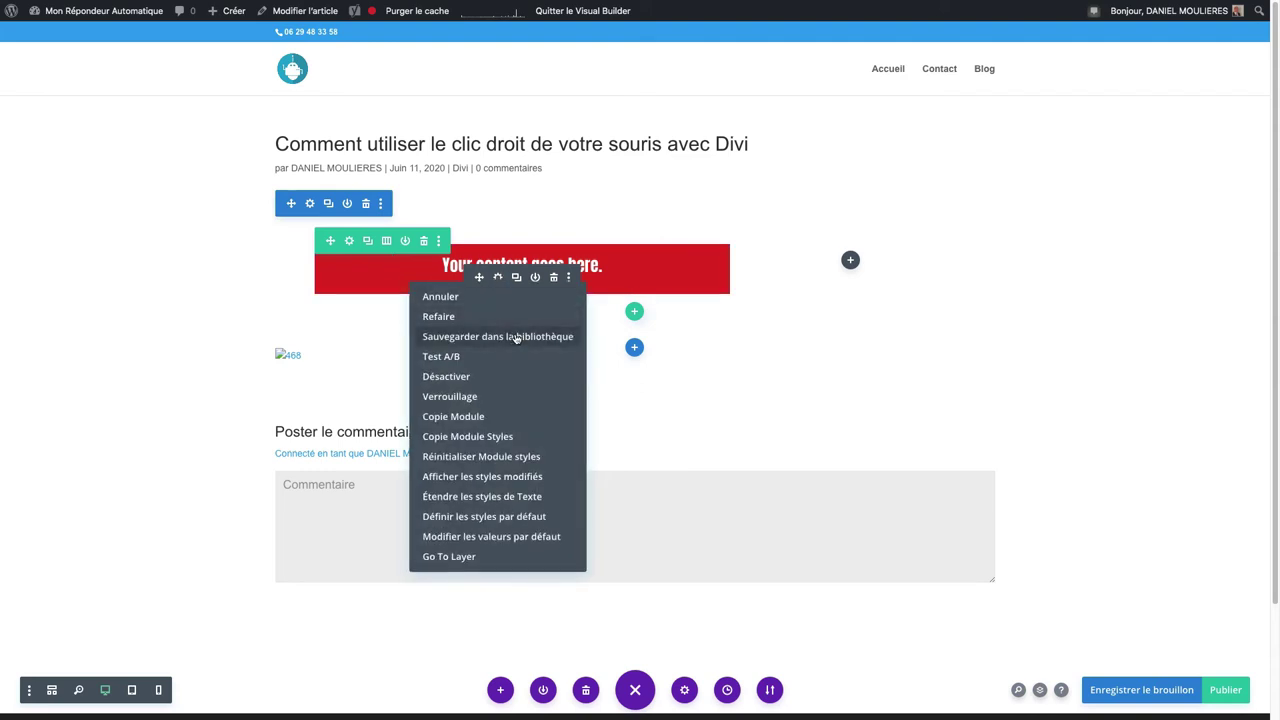
pyautogui.click(497, 359)
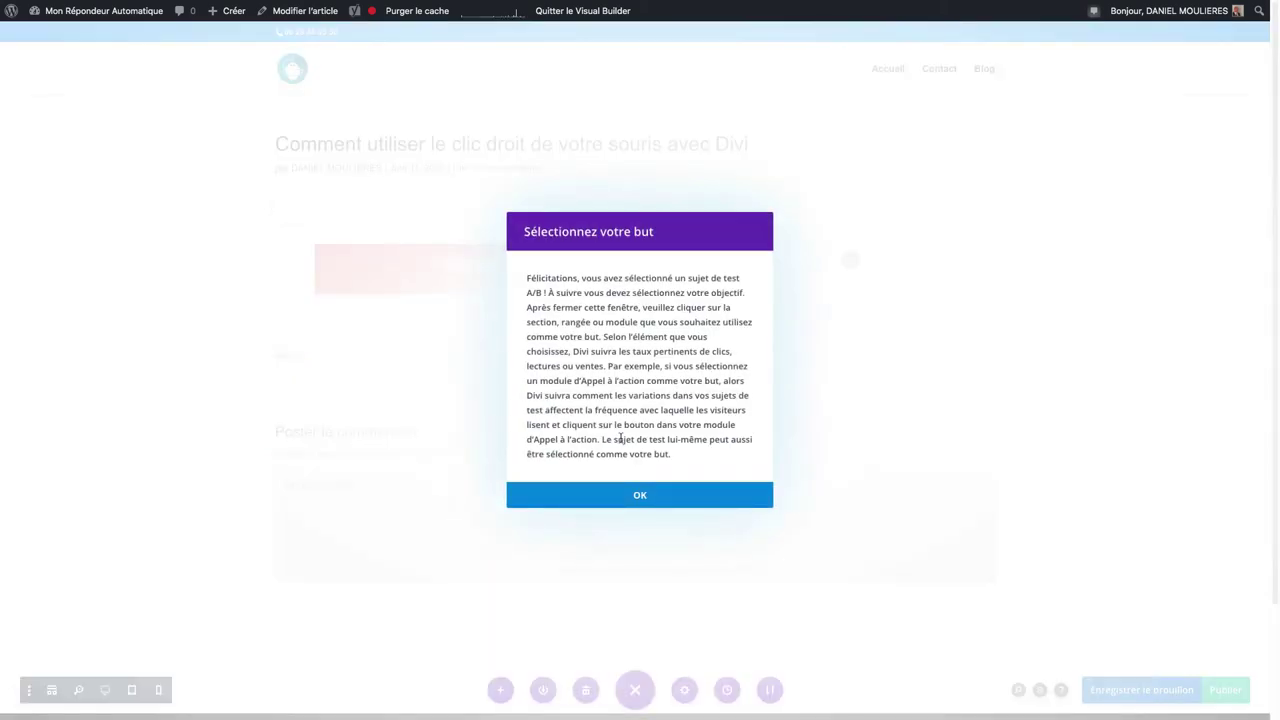
pyautogui.click(648, 495)
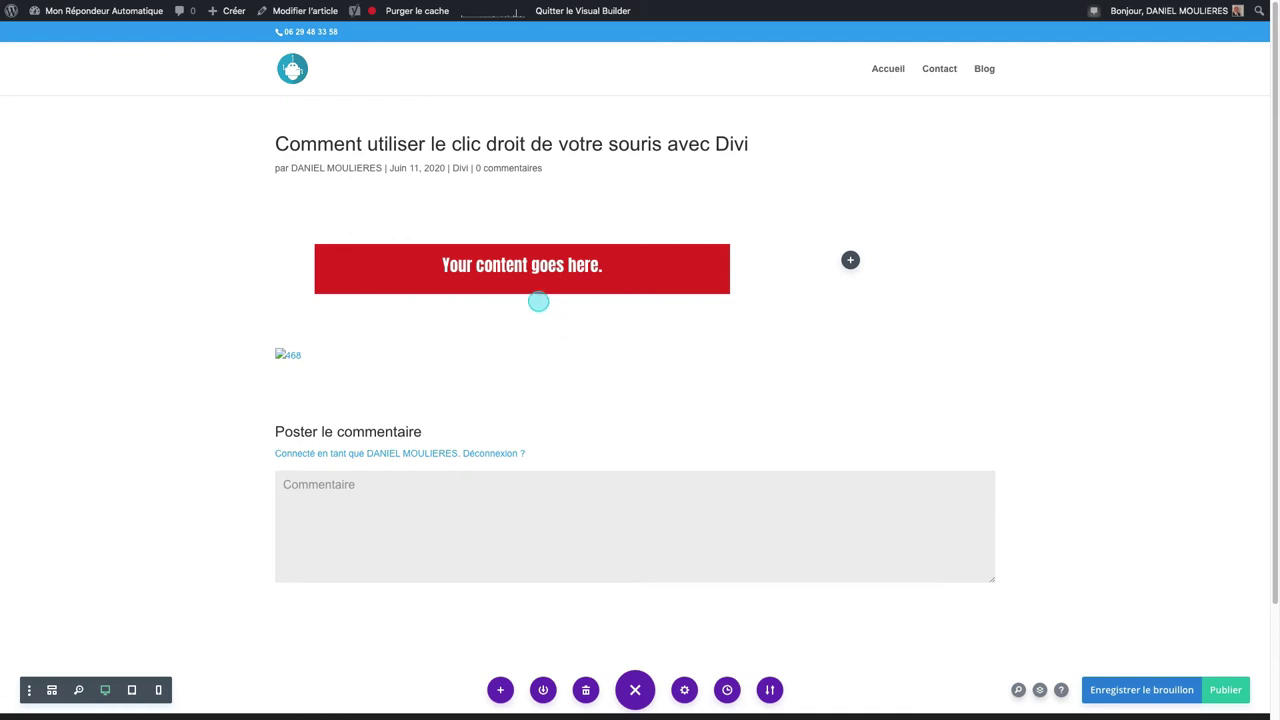
pyautogui.click(506, 265)
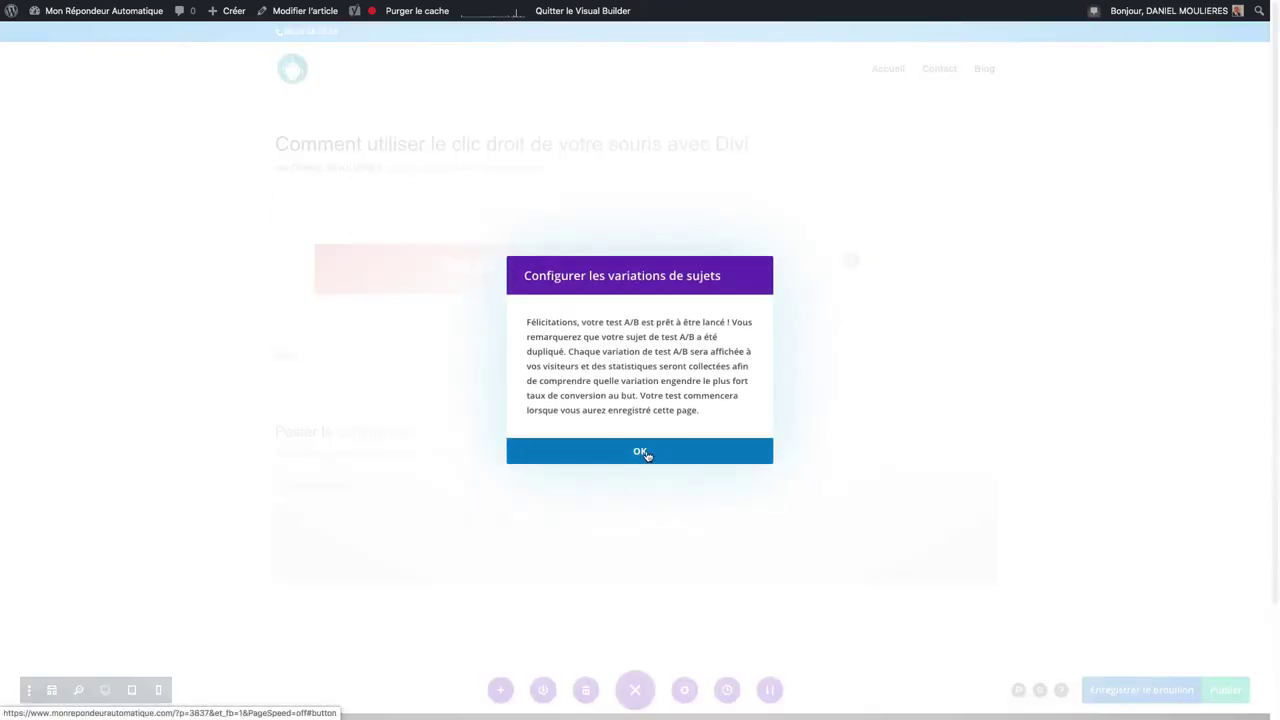
pyautogui.click(643, 453)
# - Set the background (Fond) of the displayed A/B test variation of the text module to blue and save it
pyautogui.click(498, 277)
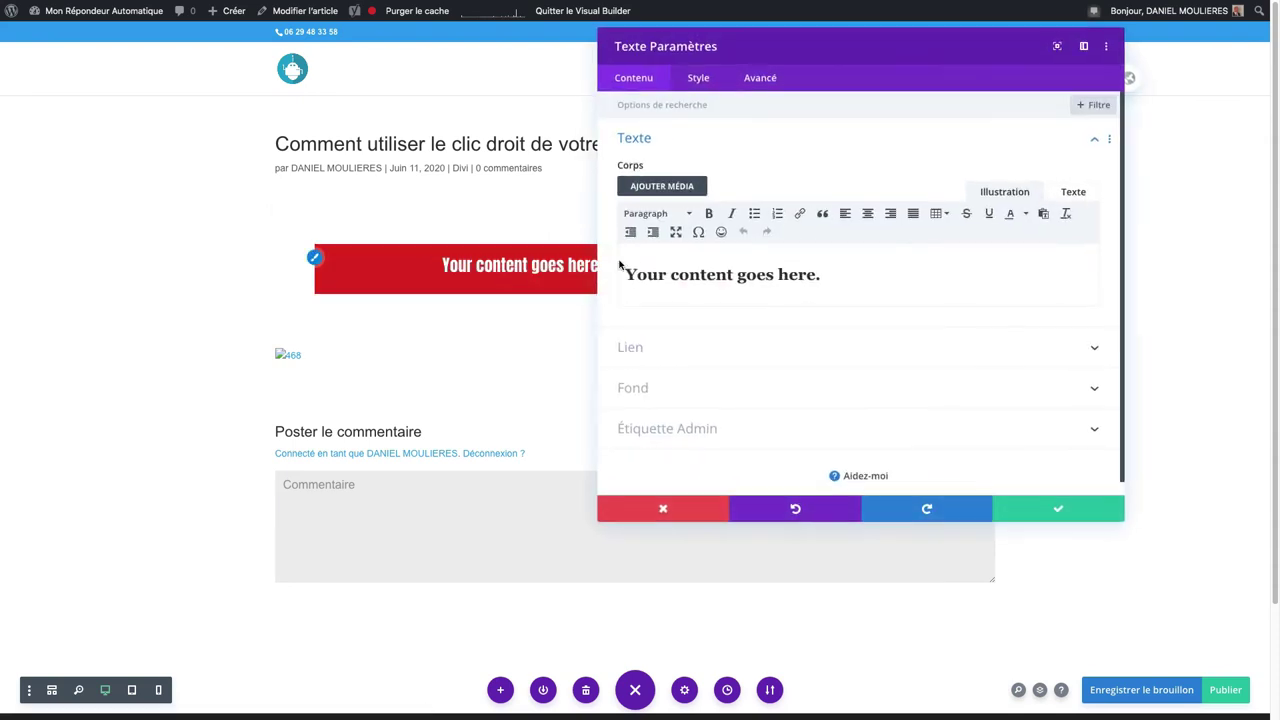
pyautogui.click(716, 390)
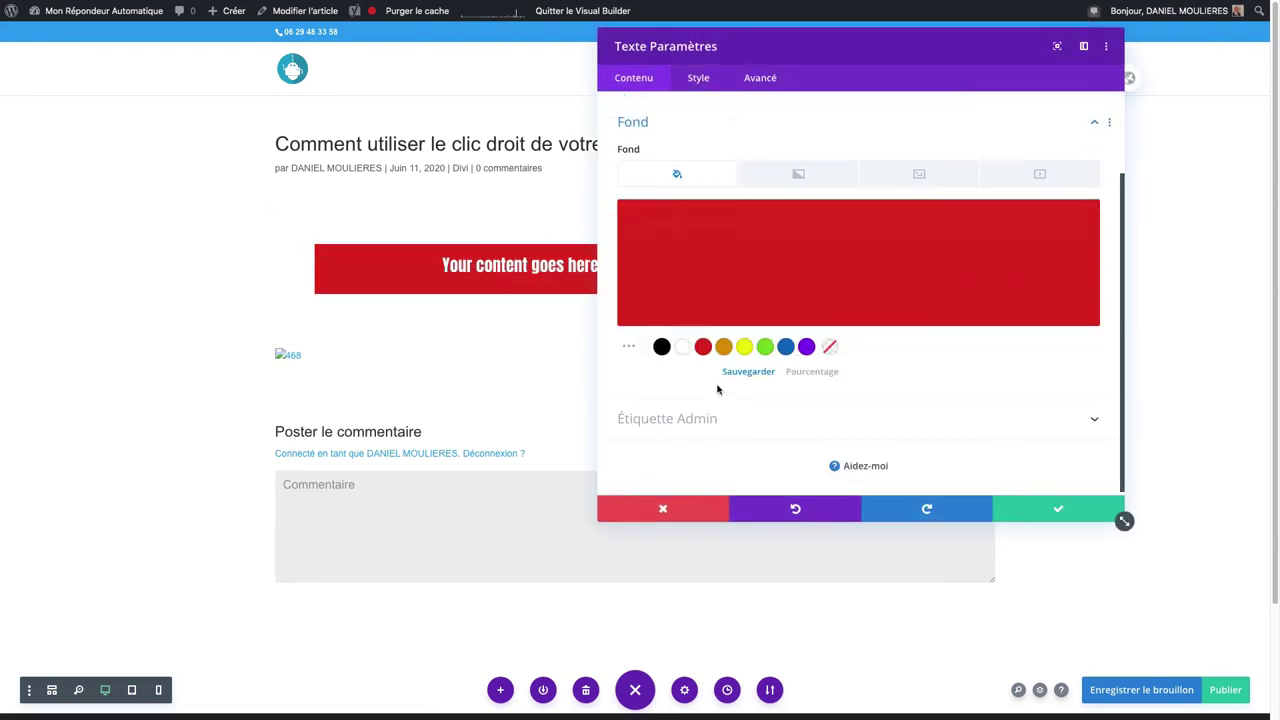
pyautogui.click(786, 343)
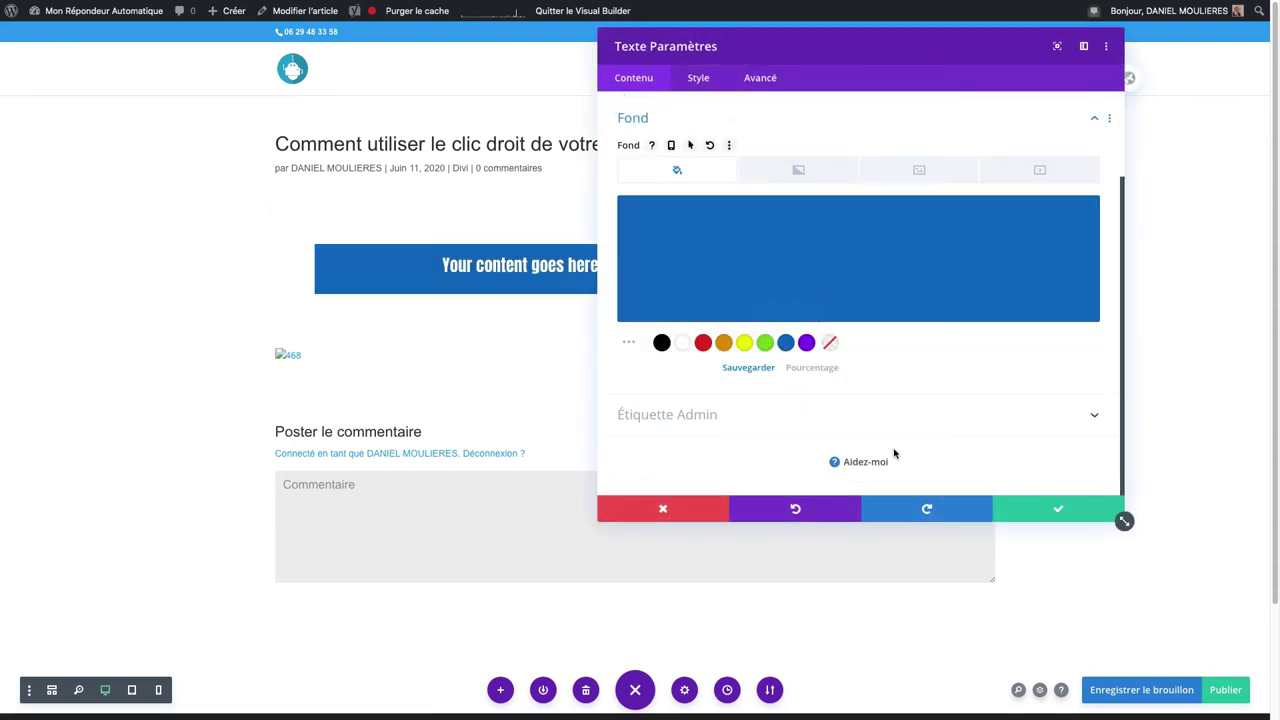
pyautogui.click(1058, 509)
# - Compare the blue and red A/B test variations of the text module, and examine the context options of the red one
pyautogui.moveTo(502, 278)
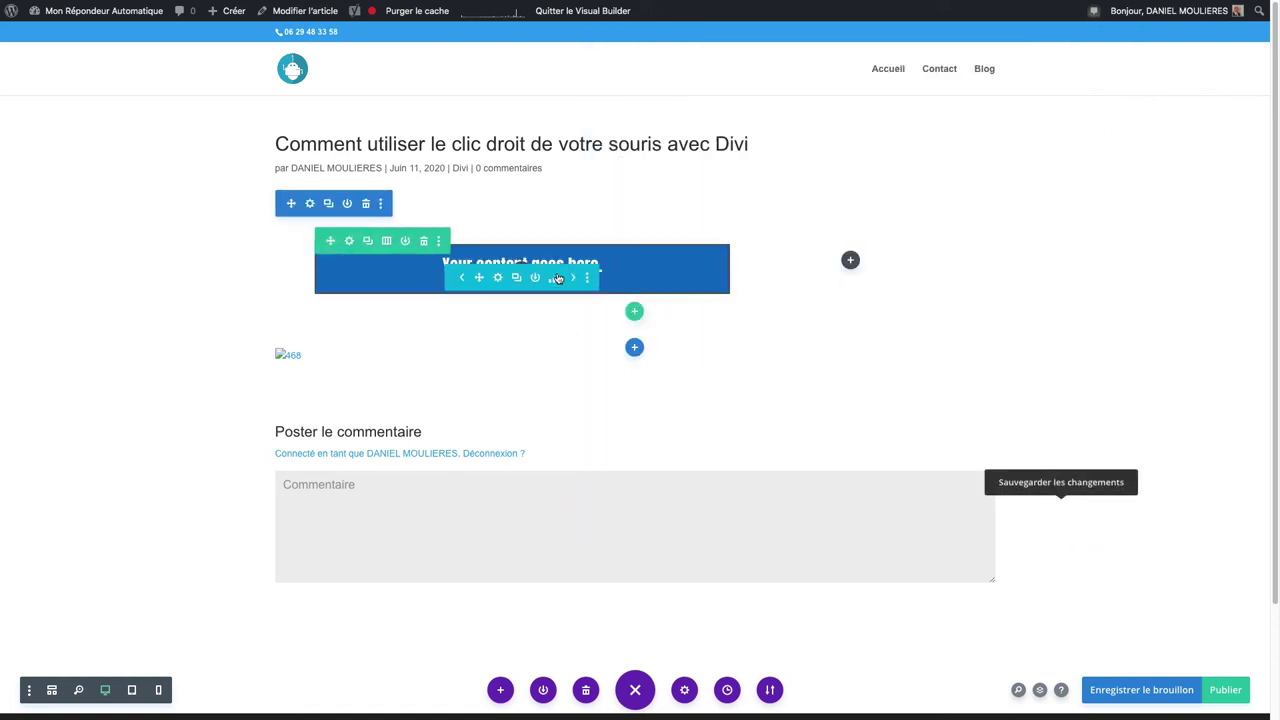
pyautogui.click(462, 280)
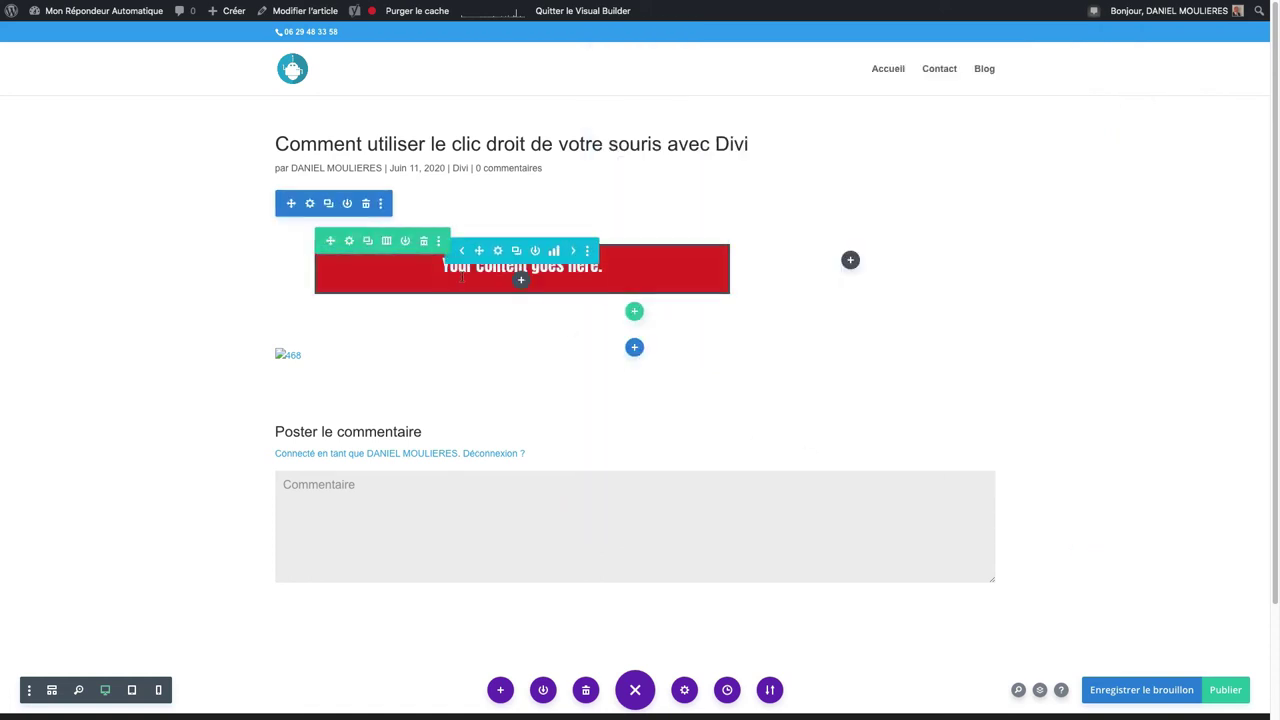
pyautogui.click(572, 251)
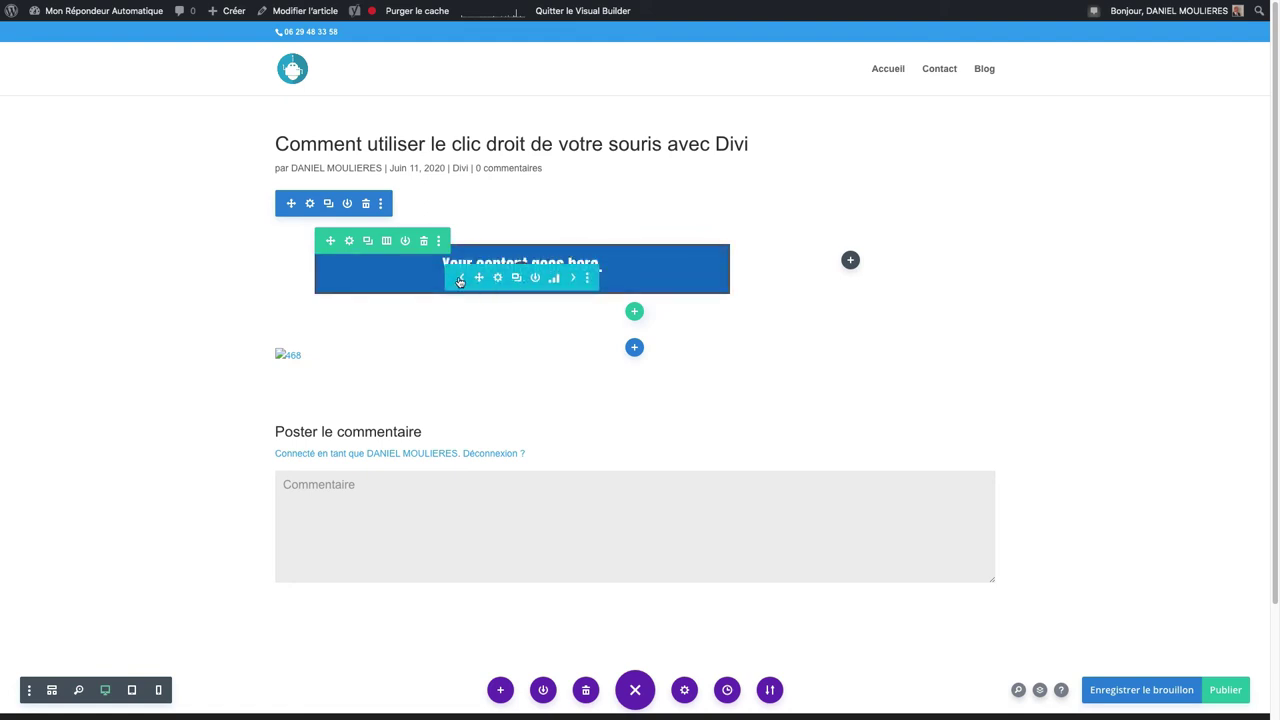
pyautogui.click(460, 281)
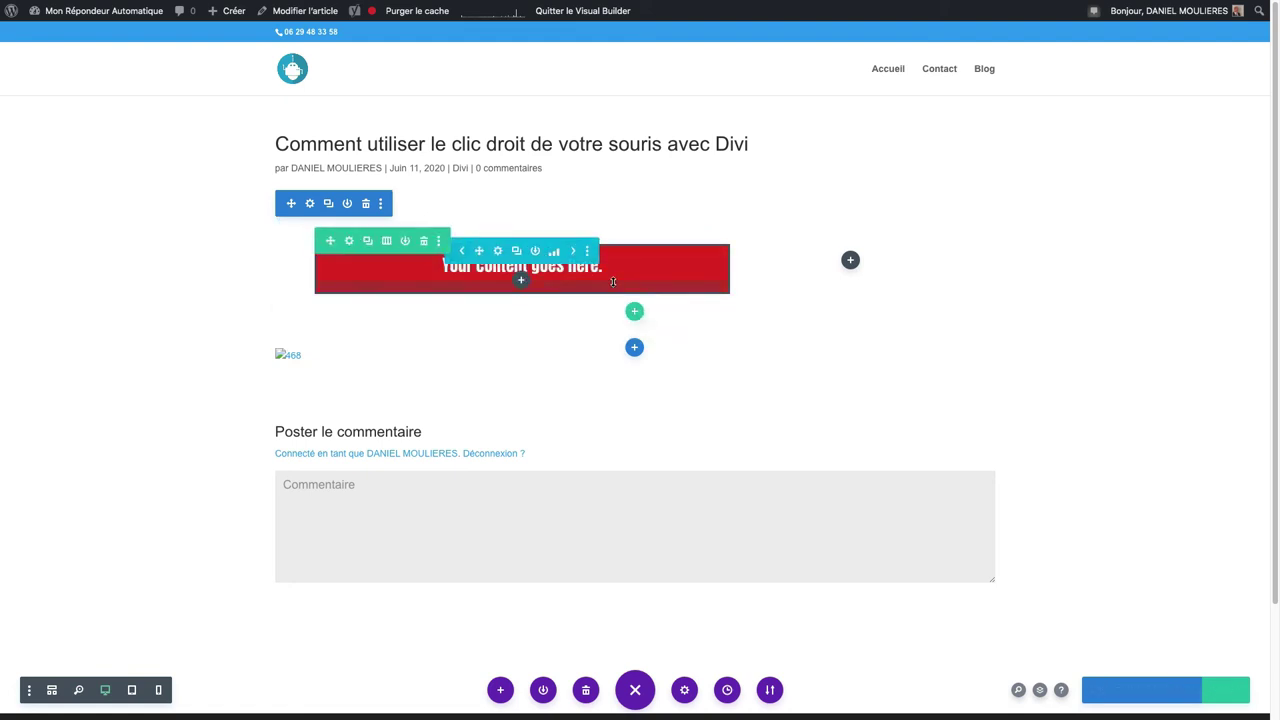
pyautogui.rightClick(521, 283)
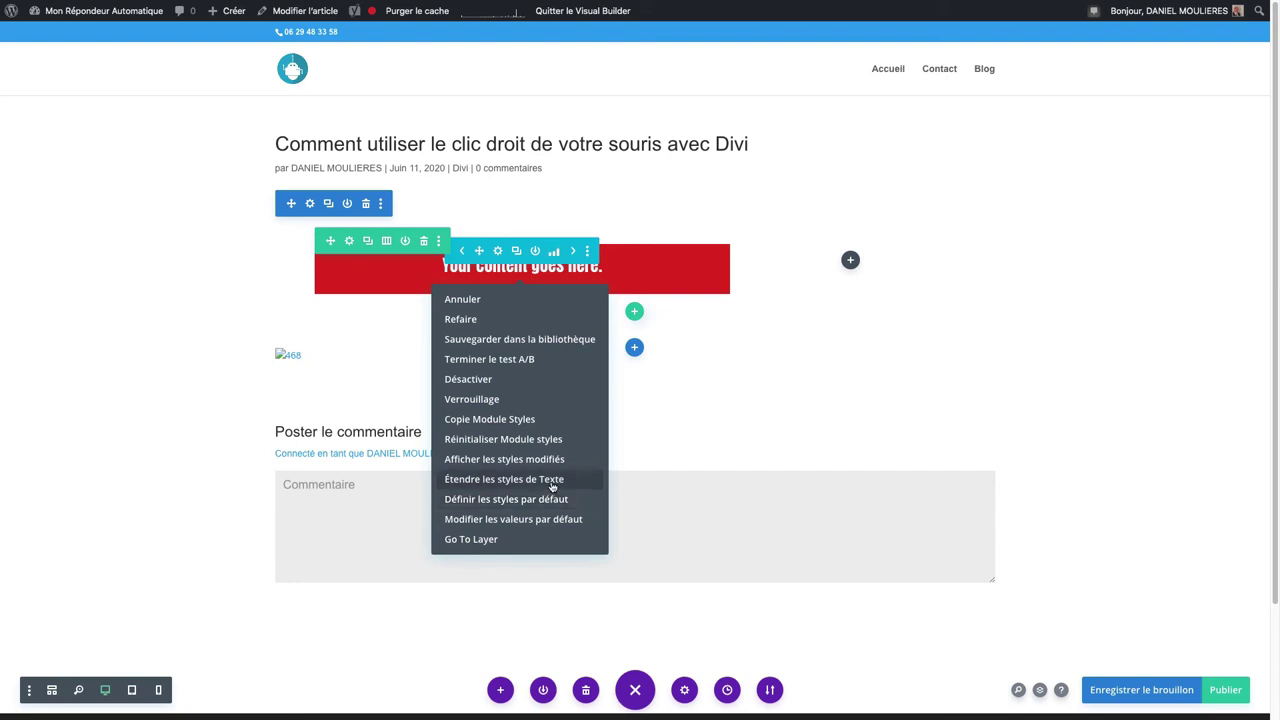
pyautogui.click(660, 460)
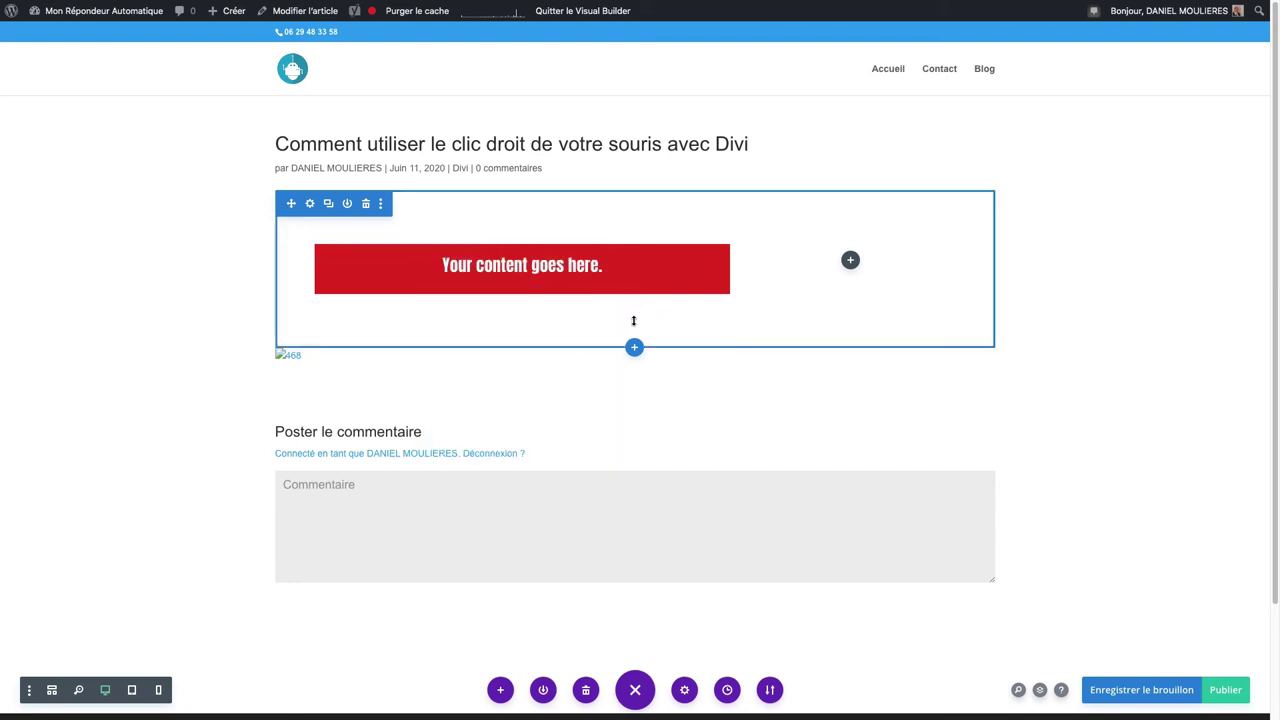
# - Insert a Vidéo module in the empty column beside the text module and save it with its default YouTube video
pyautogui.click(850, 261)
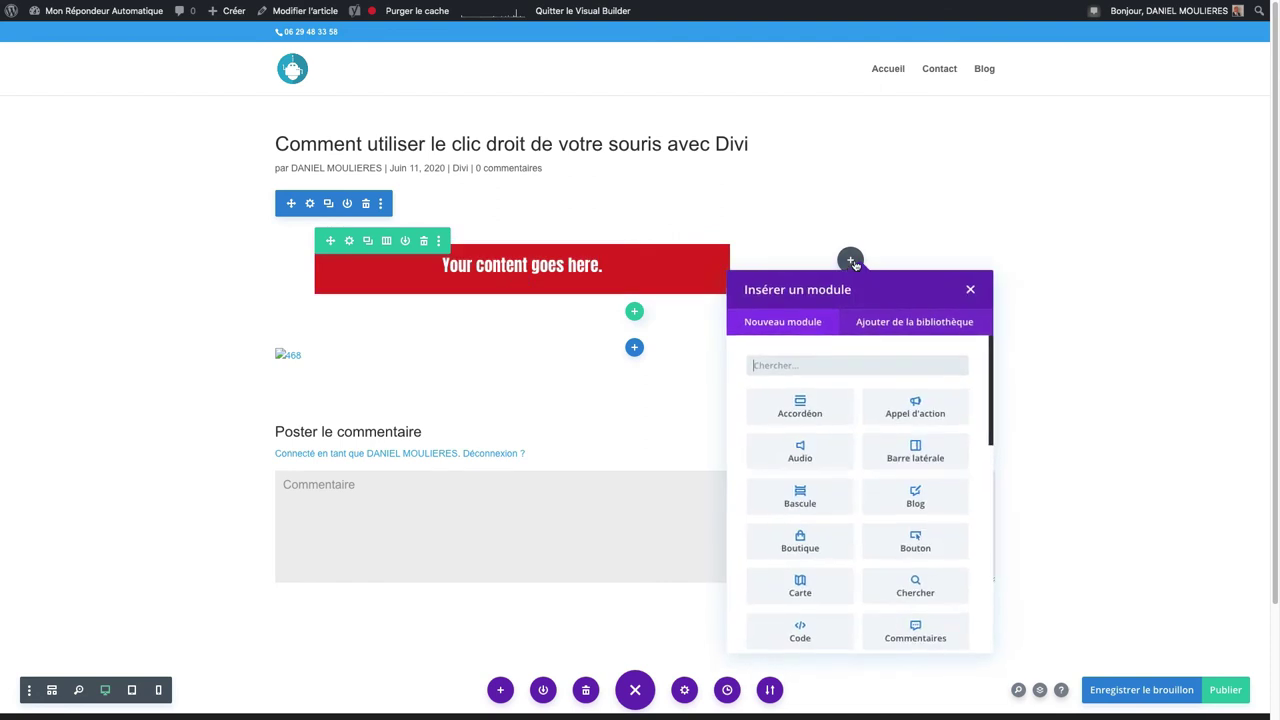
pyautogui.click(835, 368)
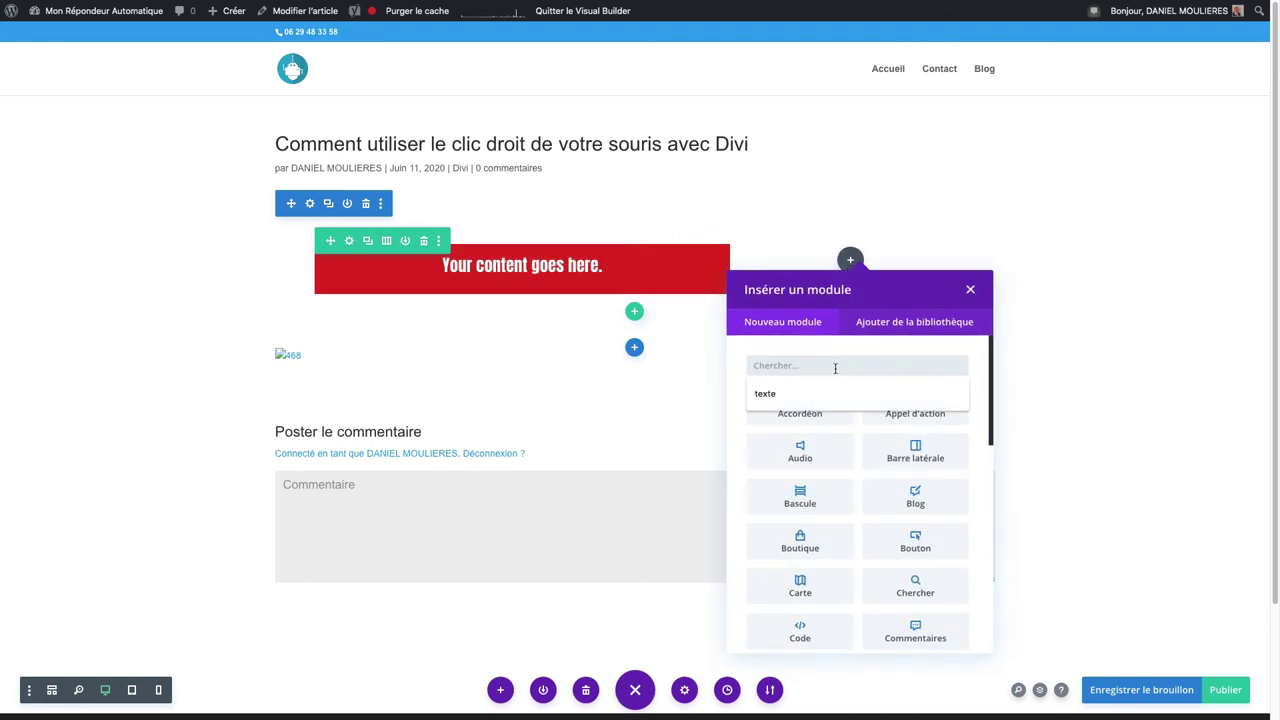
pyautogui.write('vid')
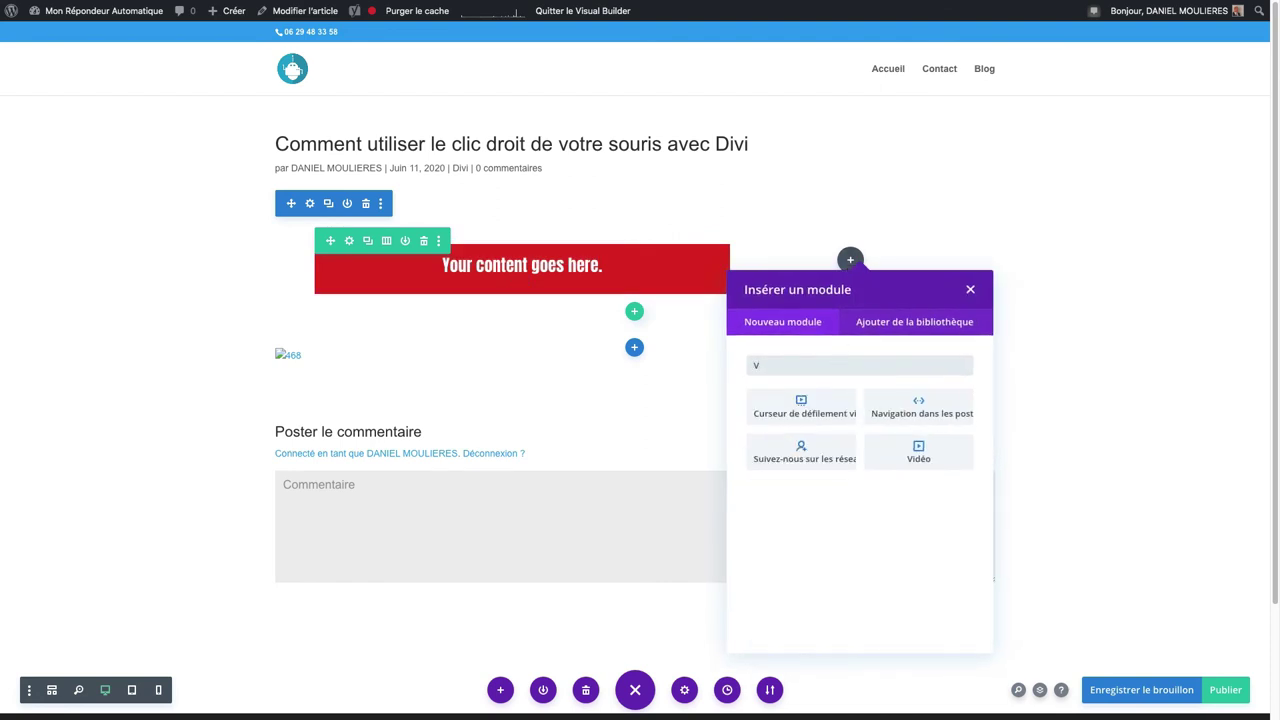
pyautogui.click(927, 447)
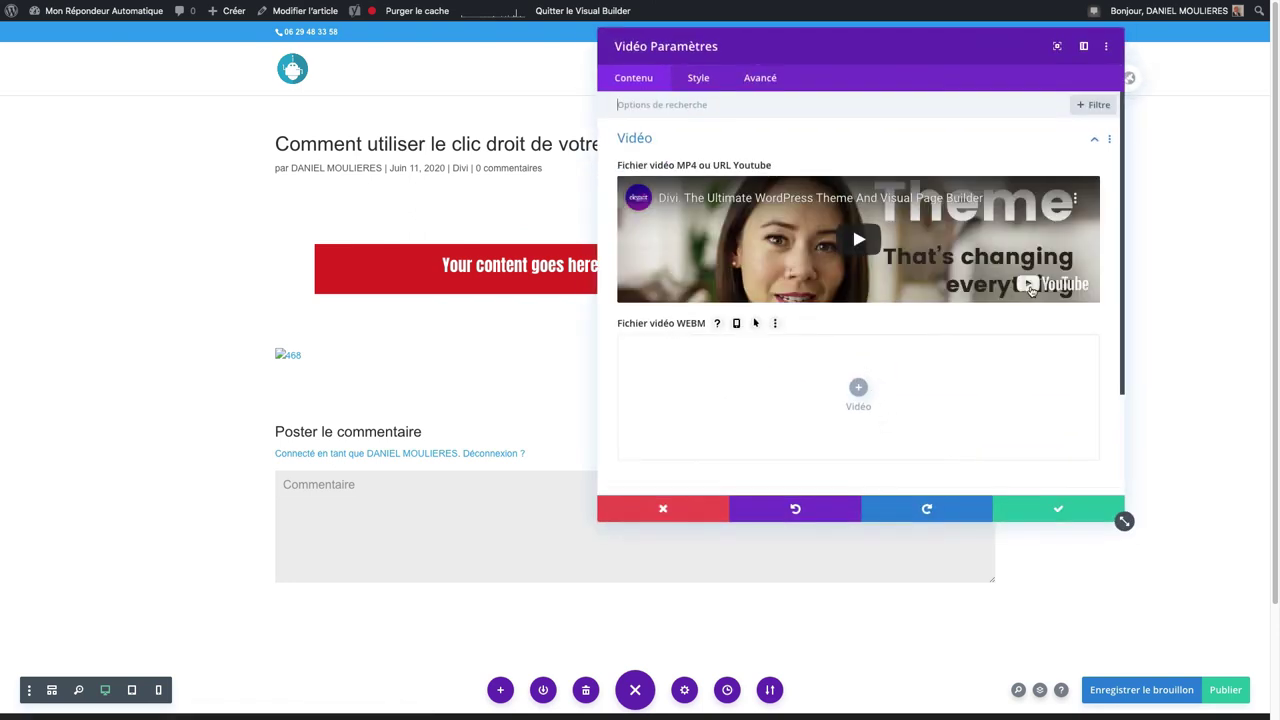
pyautogui.click(1057, 507)
pyautogui.moveTo(836, 280)
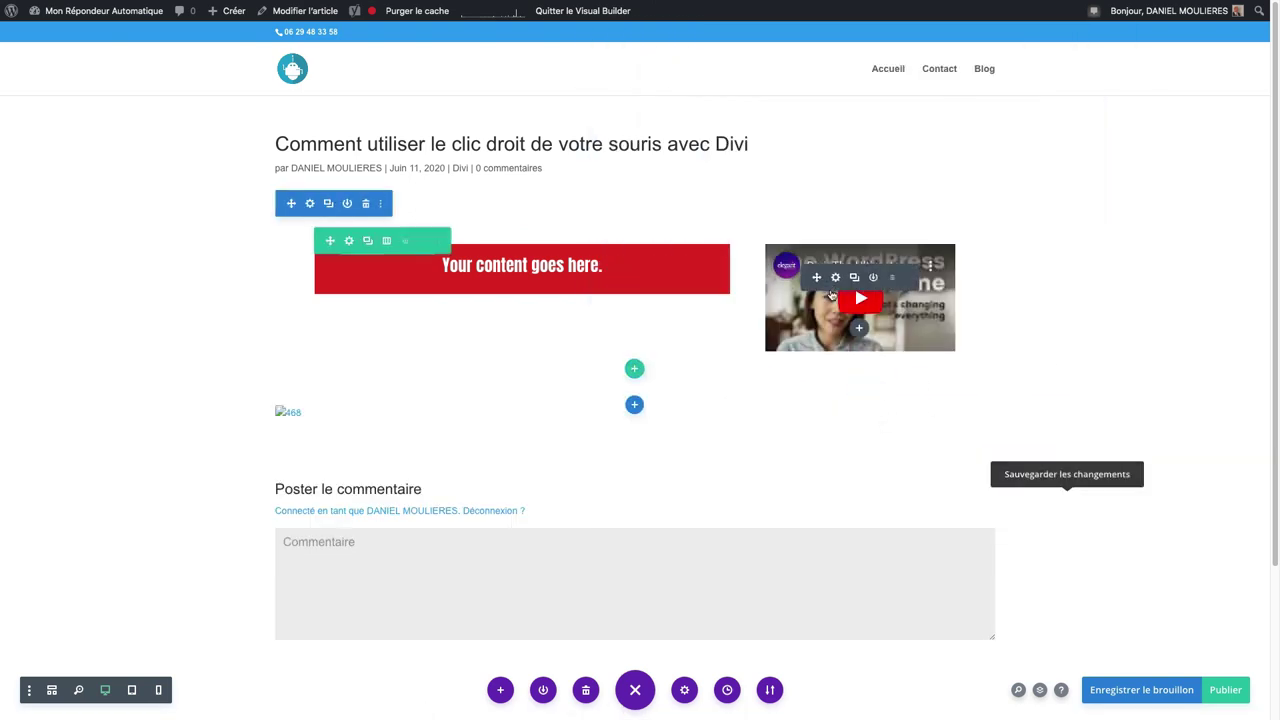
# - Check the context options of the video module, and add a row of three equal columns below the existing row
pyautogui.rightClick(836, 280)
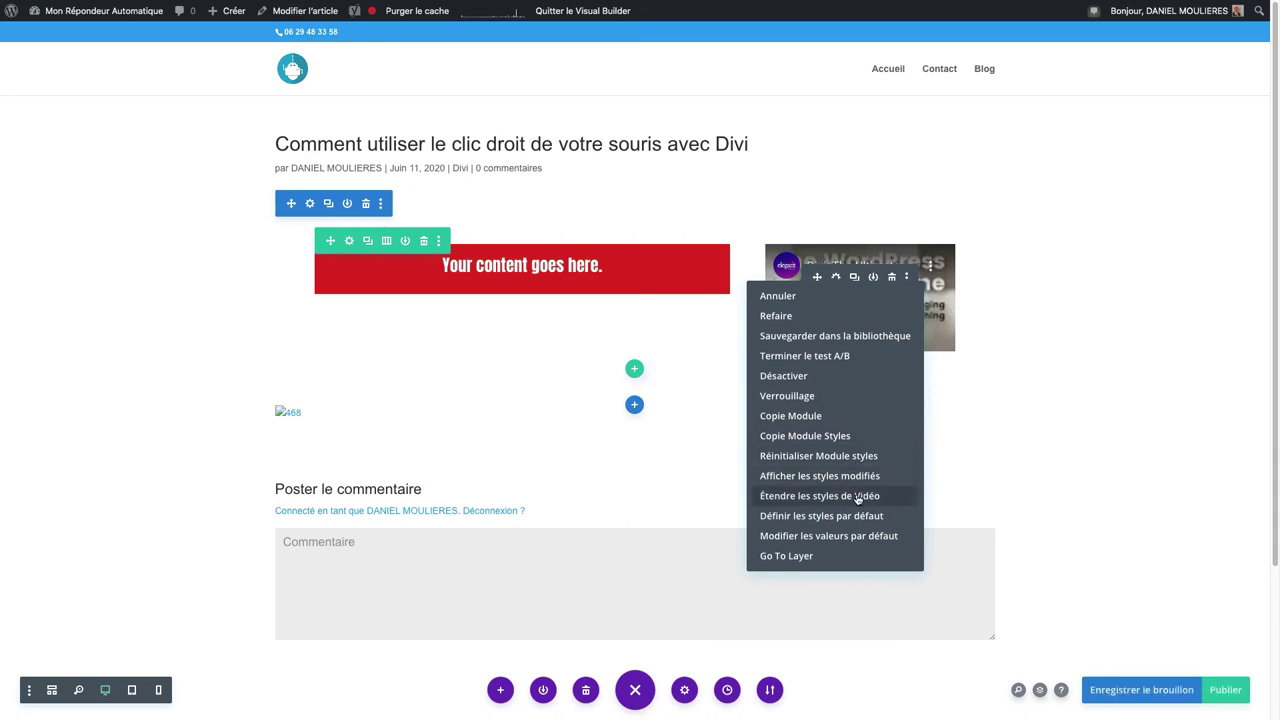
pyautogui.press('Escape')
pyautogui.click(634, 368)
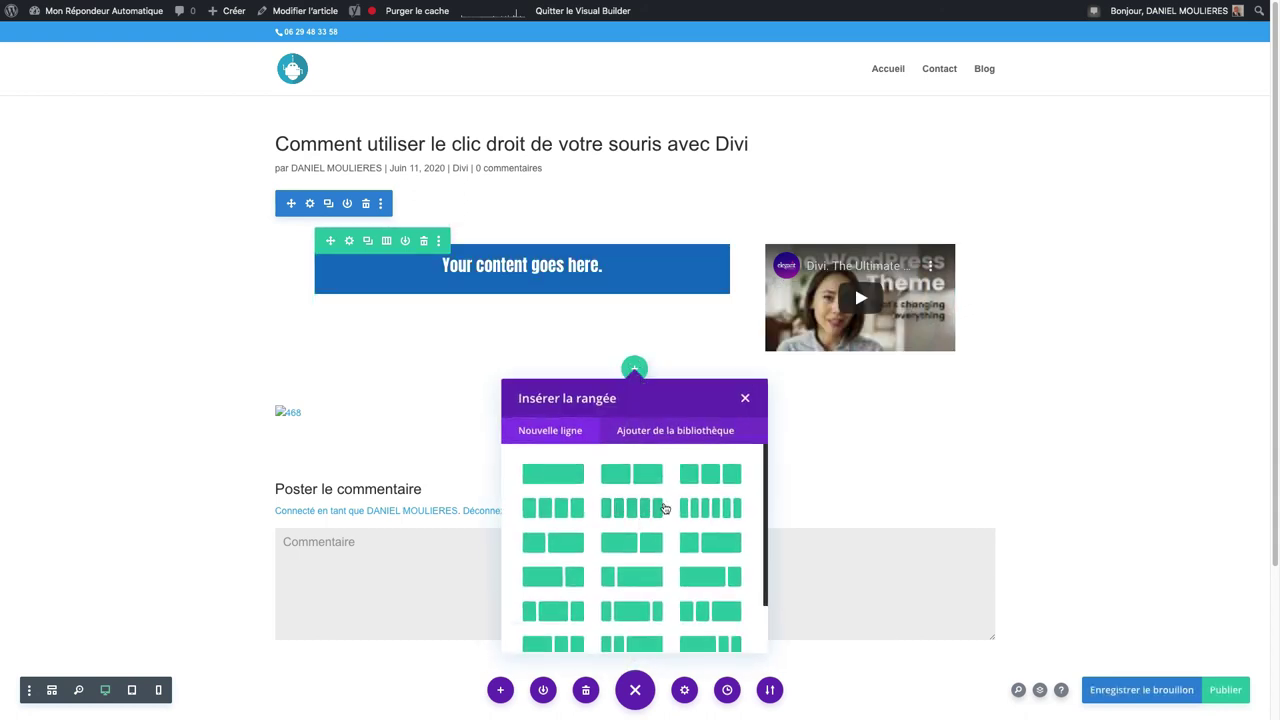
pyautogui.click(712, 476)
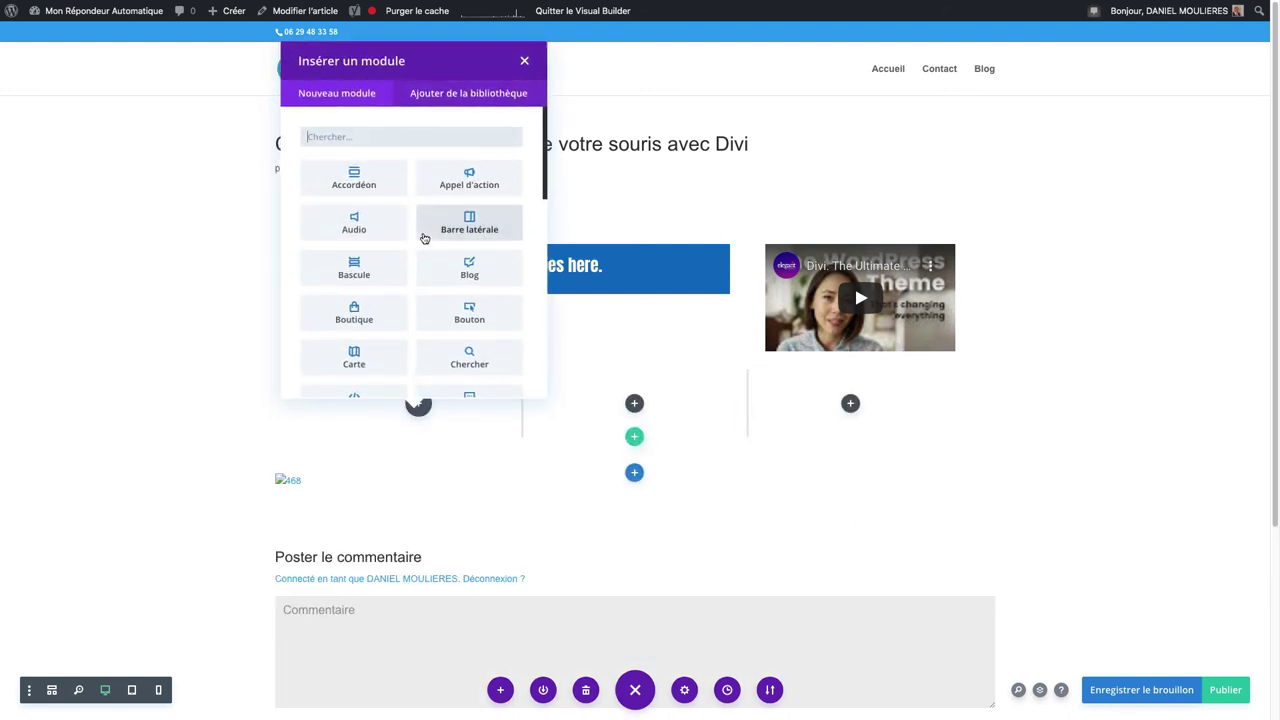
# - Insert a Personne module in the first column of the new three-column row
pyautogui.scroll(-3, 424, 238)
pyautogui.scroll(-5, 424, 238)
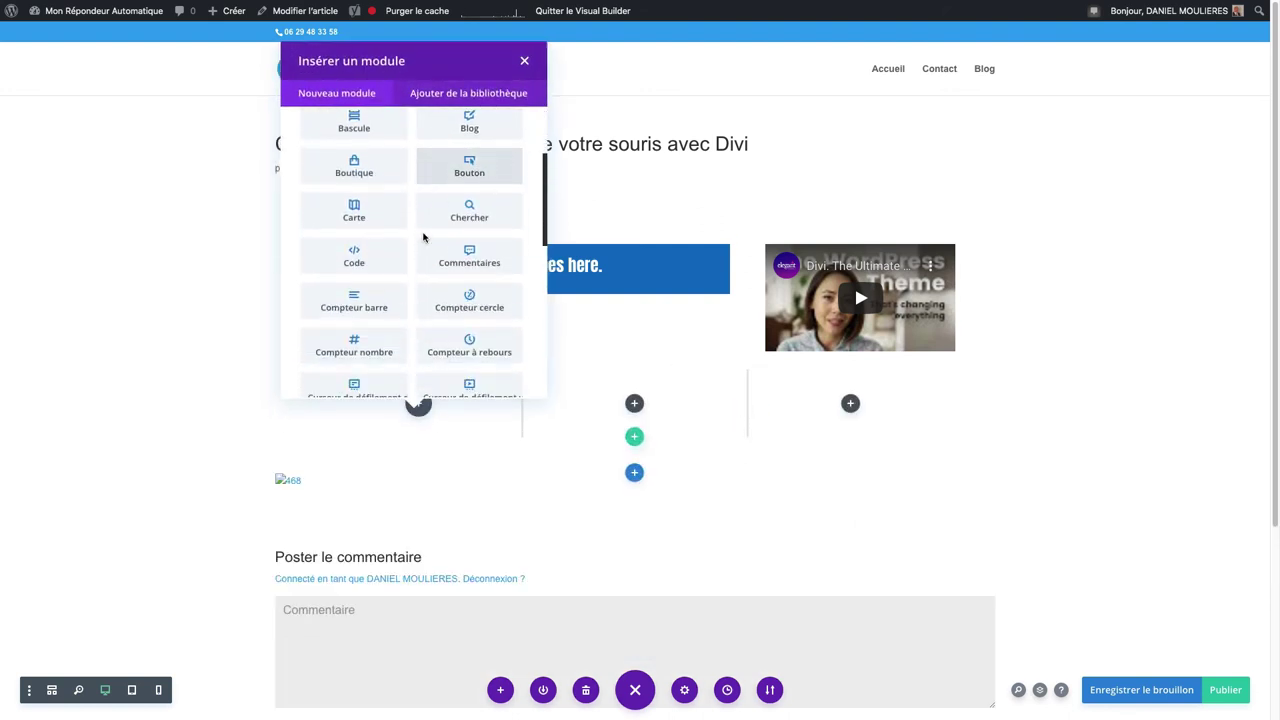
pyautogui.scroll(-3, 424, 238)
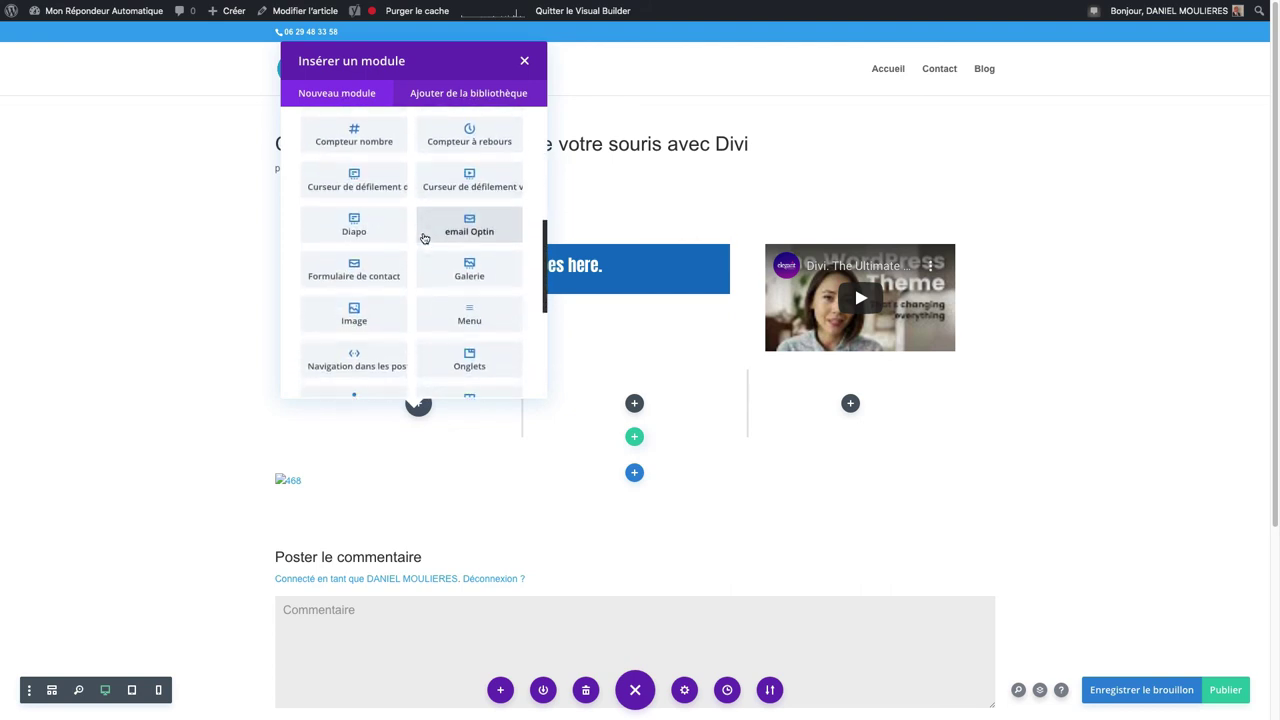
pyautogui.scroll(-3, 424, 238)
pyautogui.scroll(-1, 424, 238)
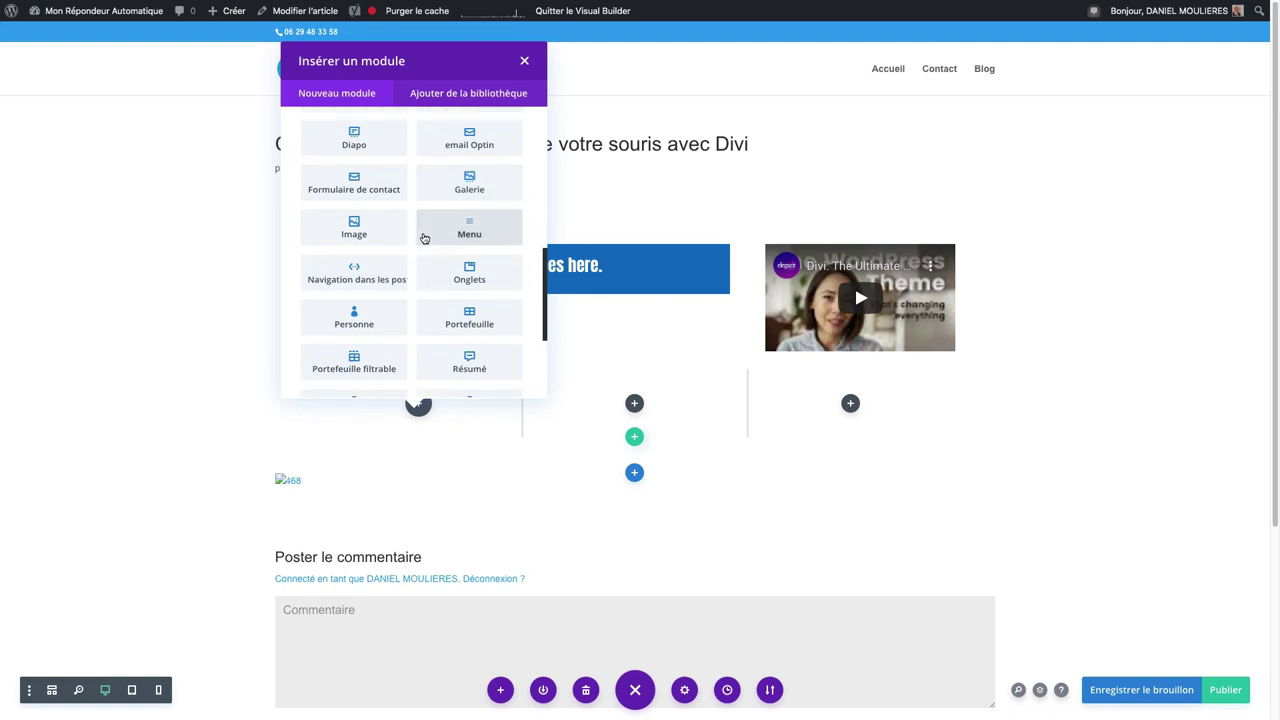
pyautogui.scroll(-2, 424, 238)
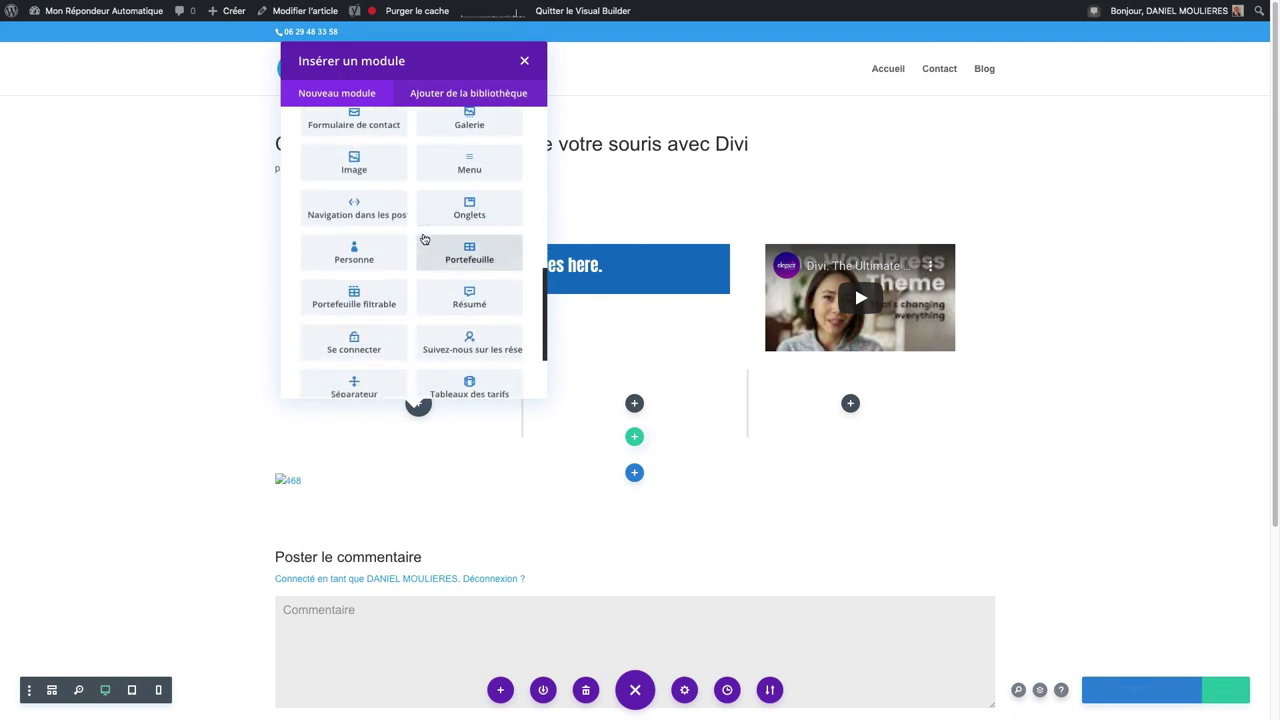
pyautogui.click(354, 252)
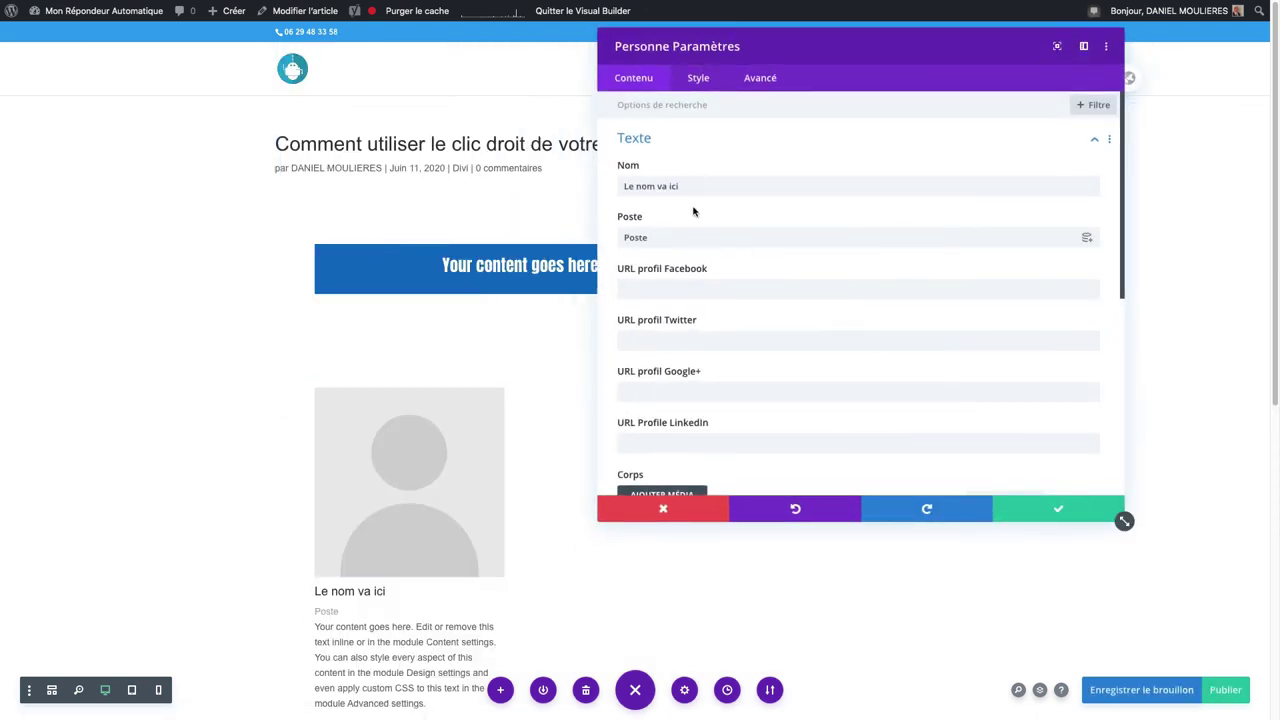
# - Replace the Personne module's placeholder image with michel.png from the media library and save the module
pyautogui.scroll(-5, 720, 260)
pyautogui.click(736, 293)
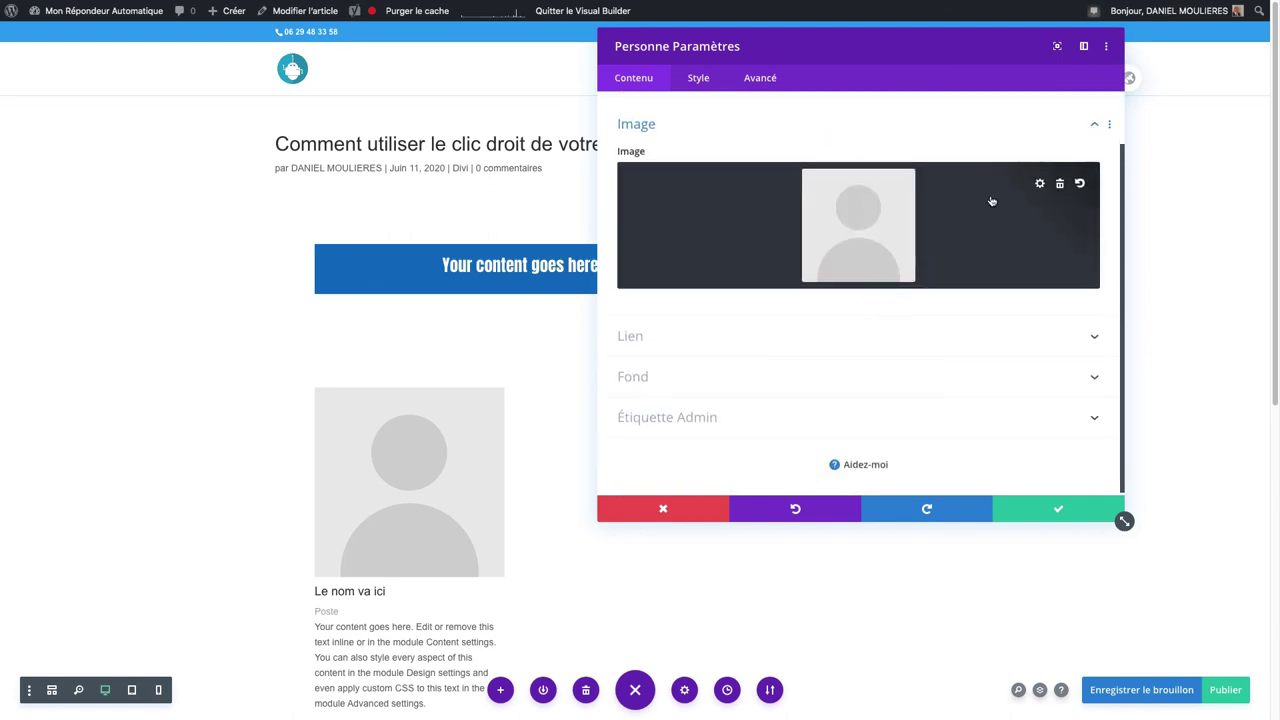
pyautogui.click(735, 289)
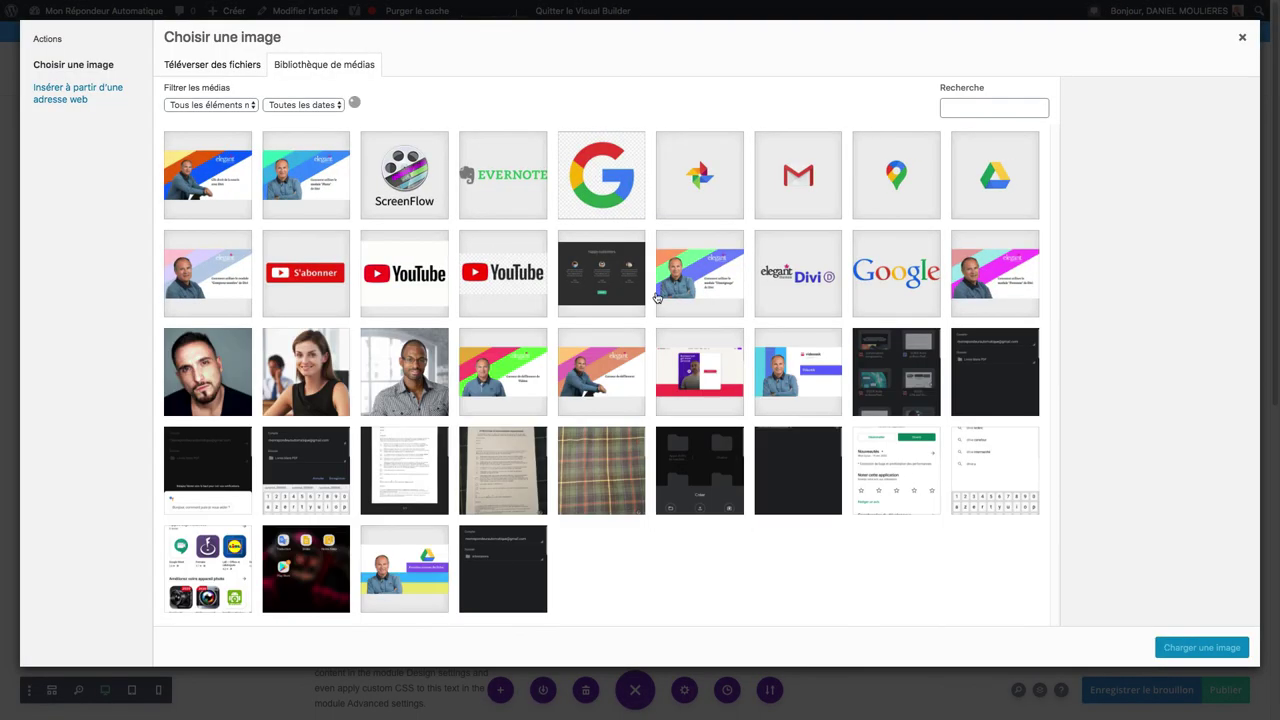
pyautogui.click(410, 388)
pyautogui.click(1200, 647)
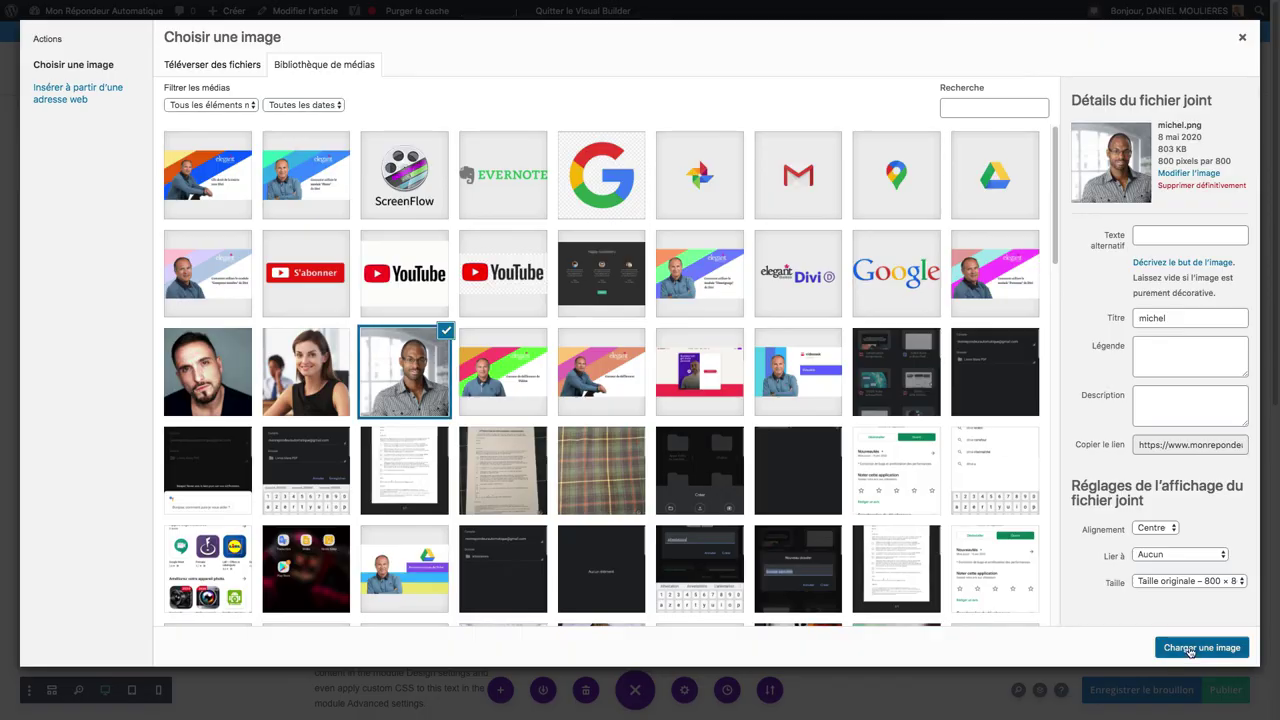
pyautogui.click(1044, 514)
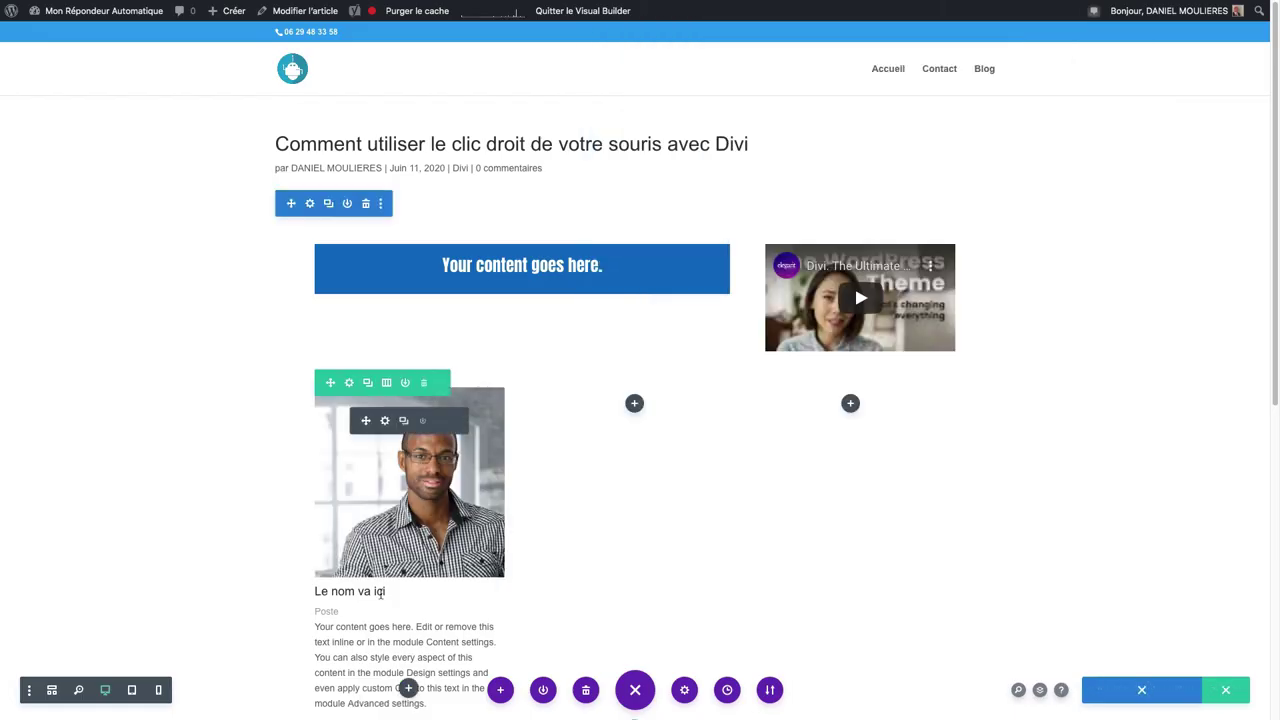
# - Copy the Personne module with its portrait and paste it into the two empty columns of the same row
pyautogui.rightClick(386, 423)
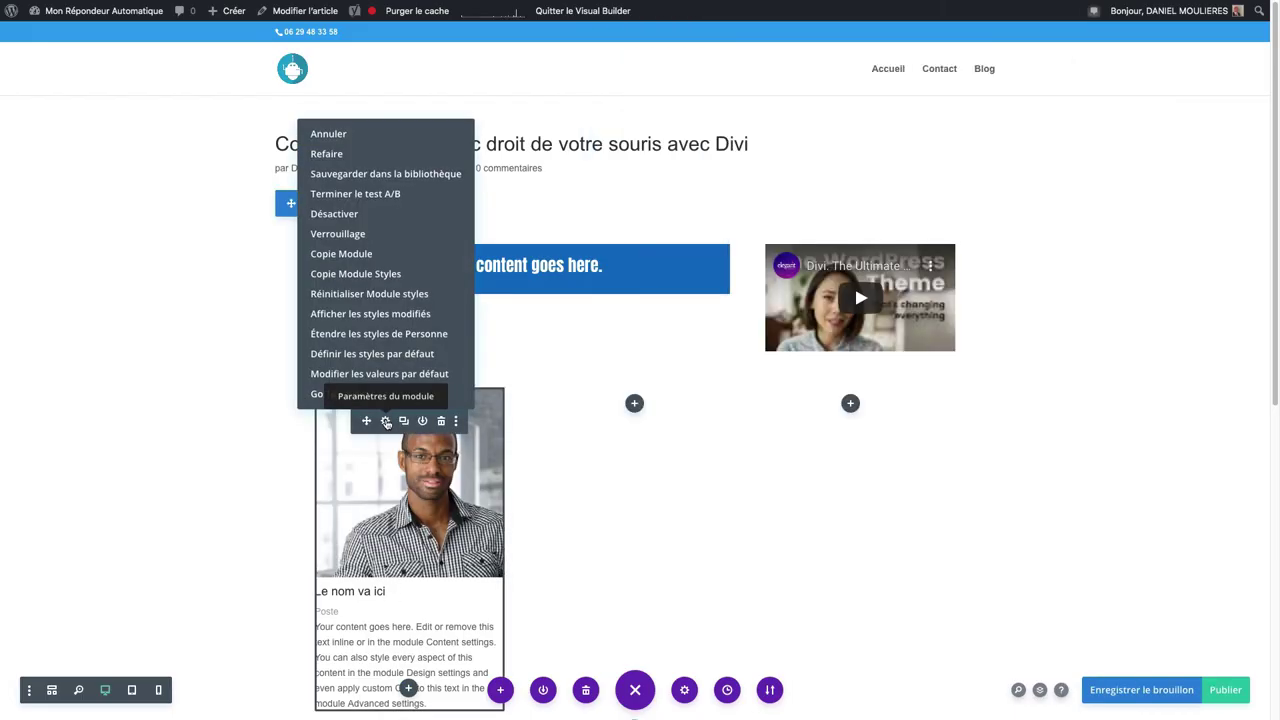
pyautogui.click(360, 256)
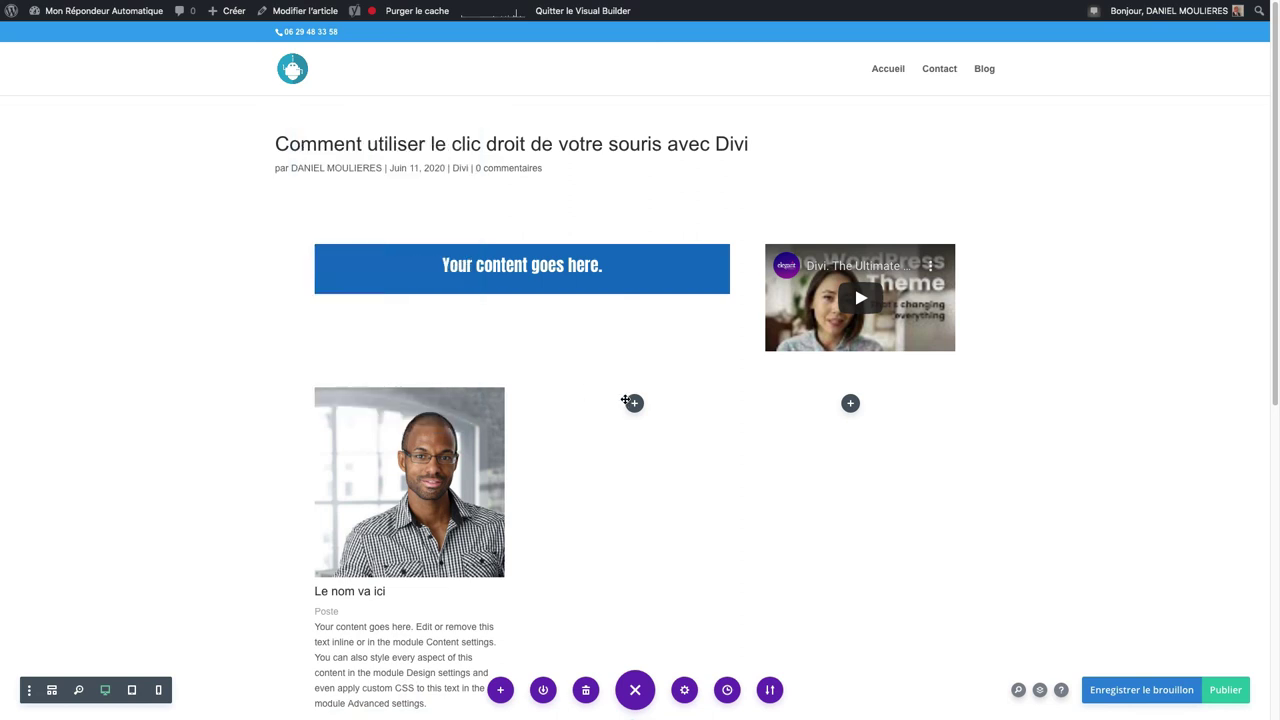
pyautogui.rightClick(634, 406)
pyautogui.click(612, 279)
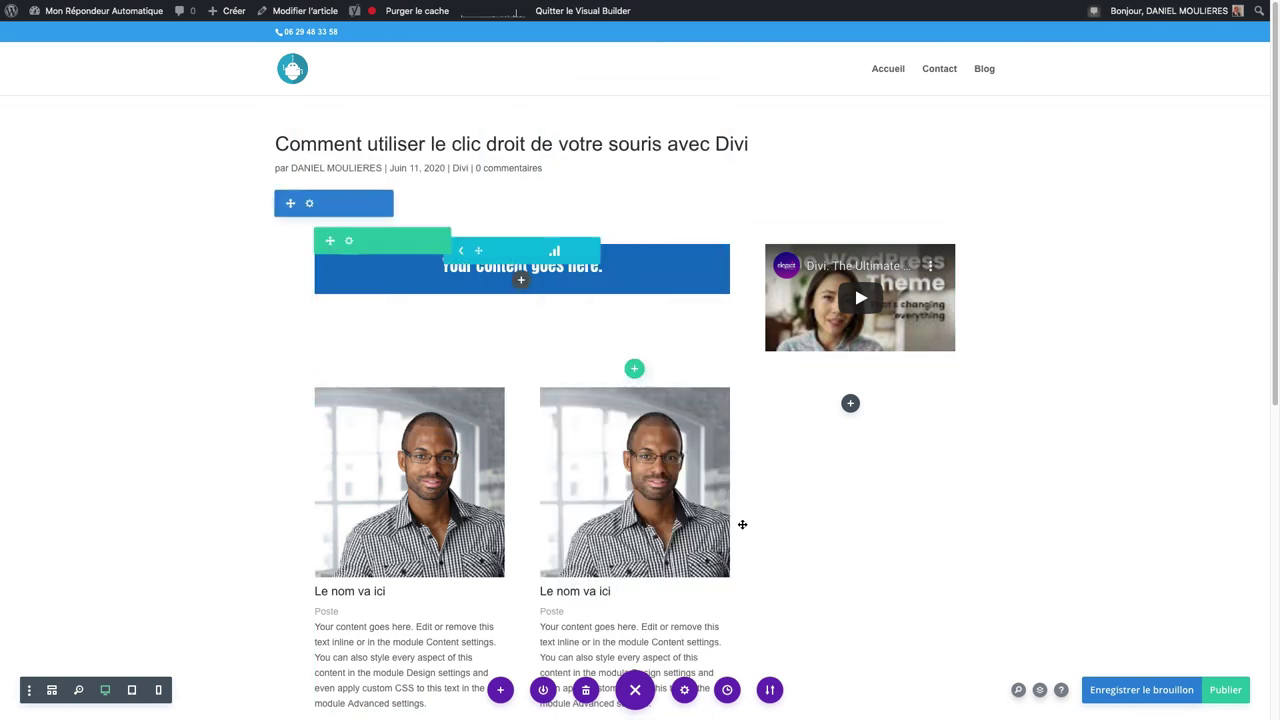
pyautogui.rightClick(849, 402)
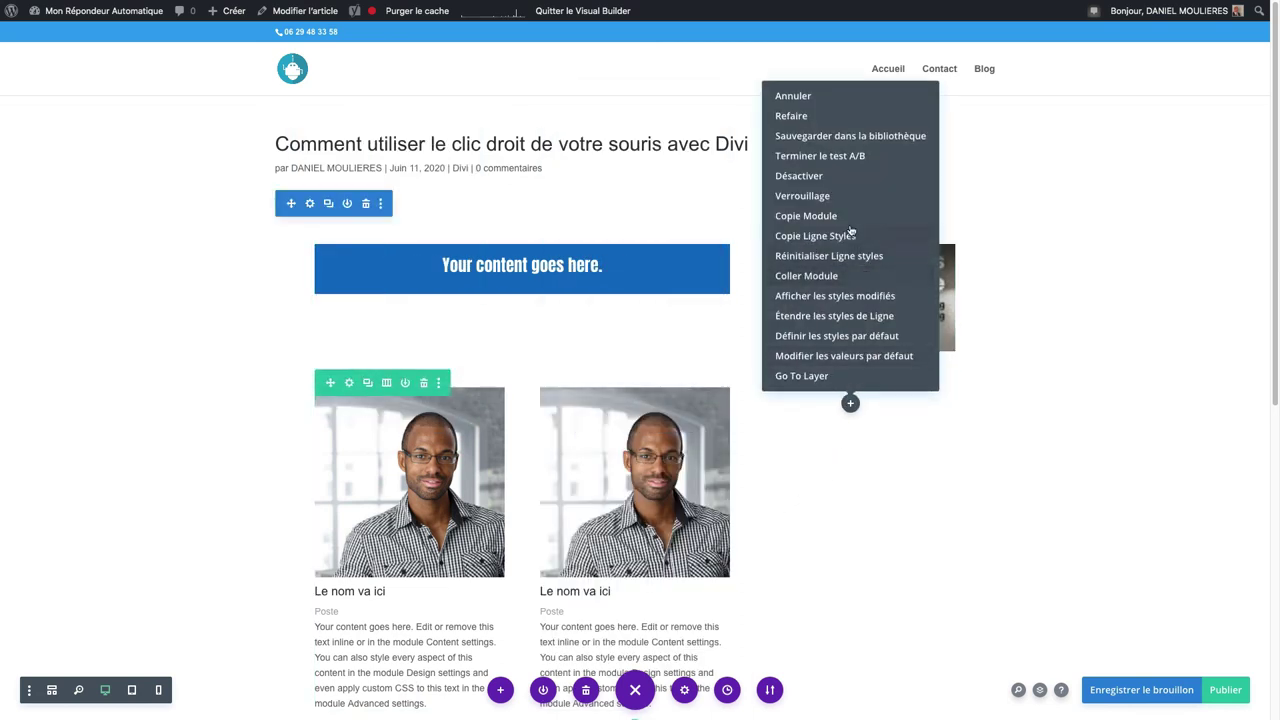